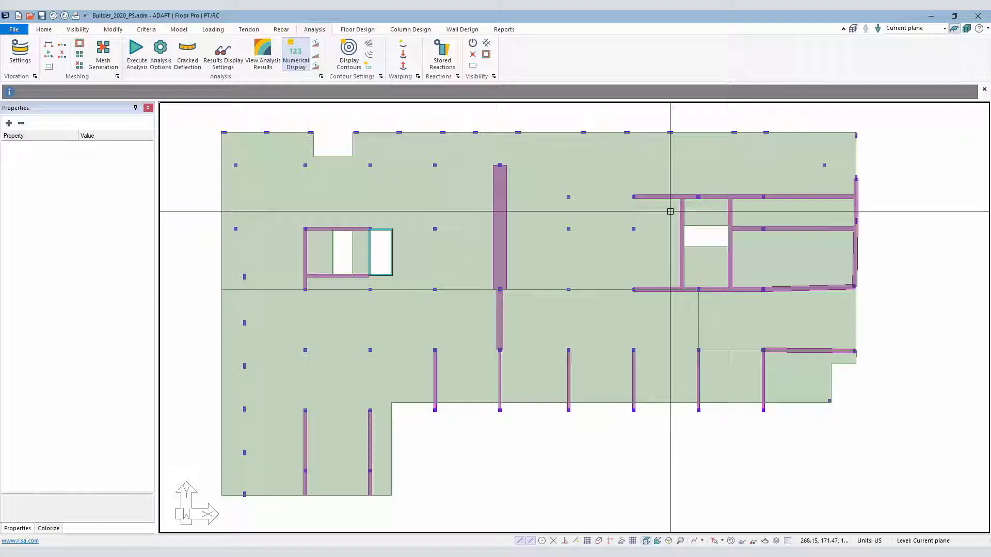
Review the punching shear and openings options in the Shear Design Options criteria, leaving the settings as they are
click(353, 30)
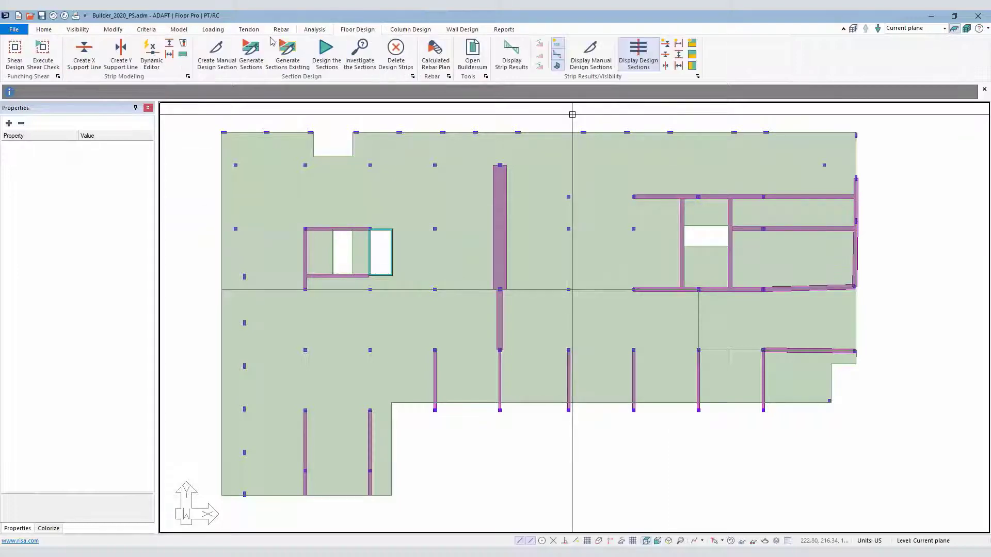
click(14, 62)
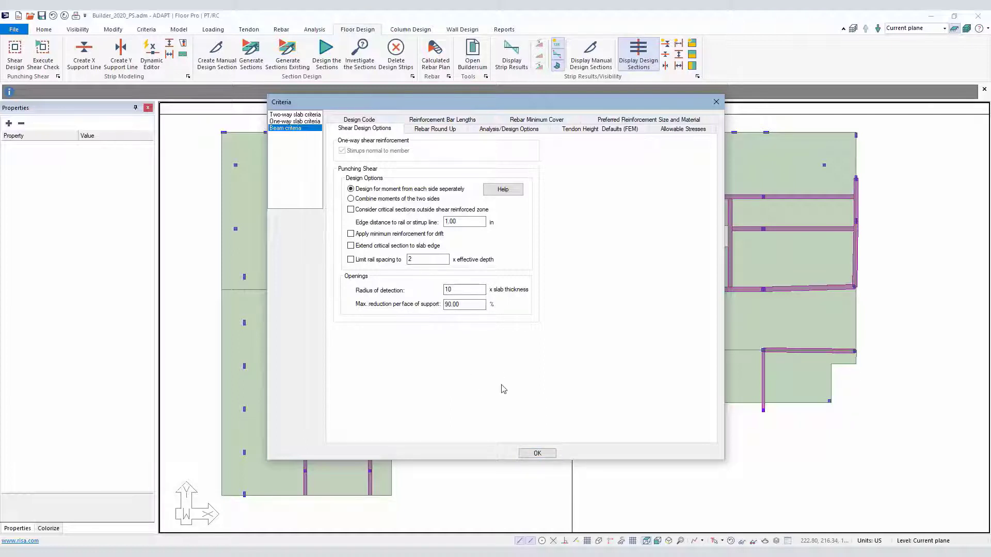
click(537, 454)
Sketch a black opening-detection circle with a radius arrow around the interior column between the shaft and the wide beam, and hatch its interior
scroll(399, 336, up, 5)
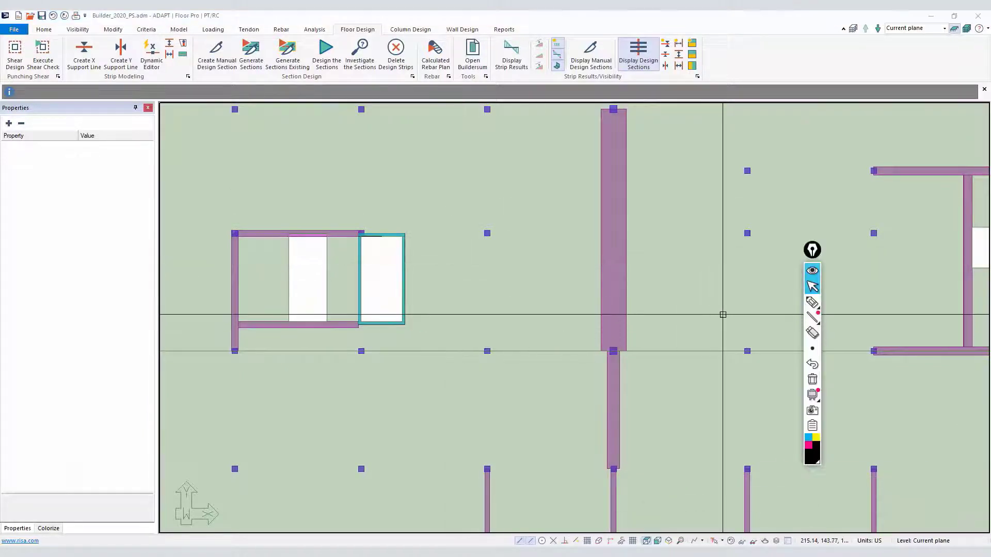
click(812, 302)
mouse_move(507, 189)
mouse_down()
mouse_move(451, 214)
mouse_move(445, 241)
mouse_move(463, 265)
mouse_move(501, 268)
mouse_move(520, 230)
mouse_move(505, 189)
mouse_up()
mouse_move(486, 227)
mouse_down()
mouse_move(497, 192)
mouse_move(497, 210)
mouse_move(511, 212)
mouse_up()
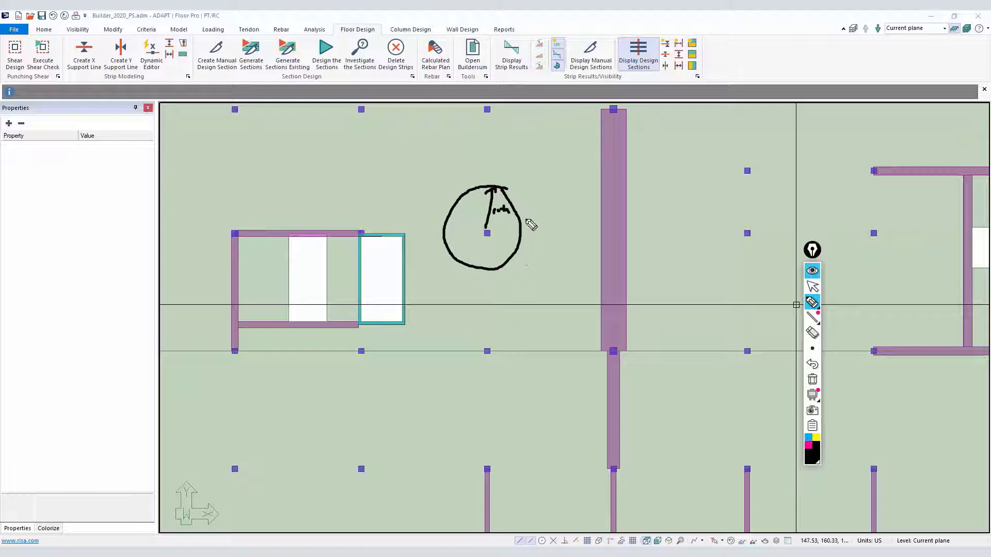
mouse_move(520, 222)
mouse_down()
mouse_move(497, 260)
mouse_move(479, 254)
mouse_up()
mouse_move(494, 200)
mouse_down()
mouse_move(471, 257)
mouse_move(486, 207)
mouse_move(452, 250)
mouse_up()
mouse_move(477, 200)
mouse_down()
mouse_move(453, 243)
mouse_move(479, 236)
mouse_move(458, 229)
mouse_move(474, 246)
mouse_move(461, 246)
mouse_up()
Annotate the detection circle with pink crossed openings and blue lines from the column, and clear the annotations
click(808, 445)
mouse_move(518, 204)
mouse_down()
mouse_move(509, 212)
mouse_move(523, 221)
mouse_move(521, 203)
mouse_move(508, 214)
mouse_move(526, 218)
mouse_up()
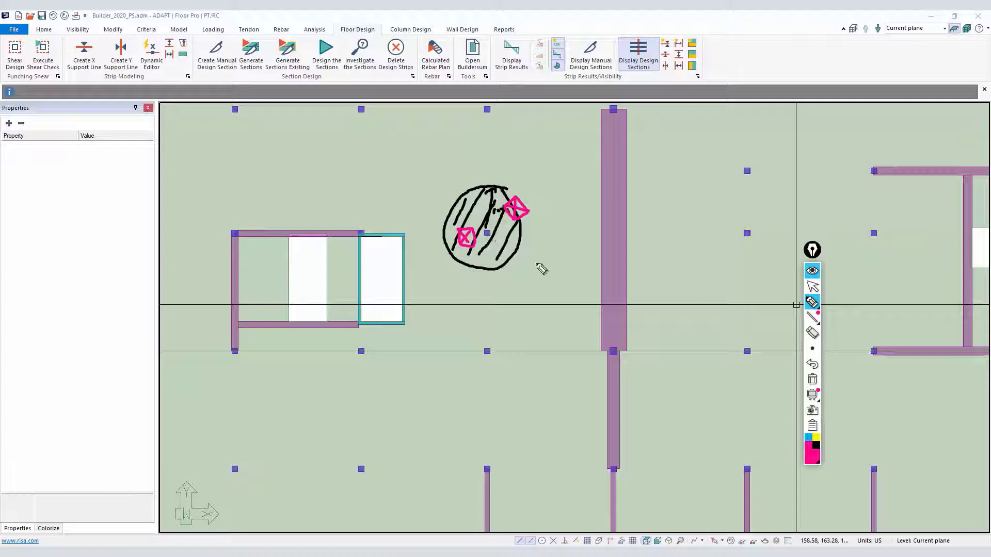
click(809, 438)
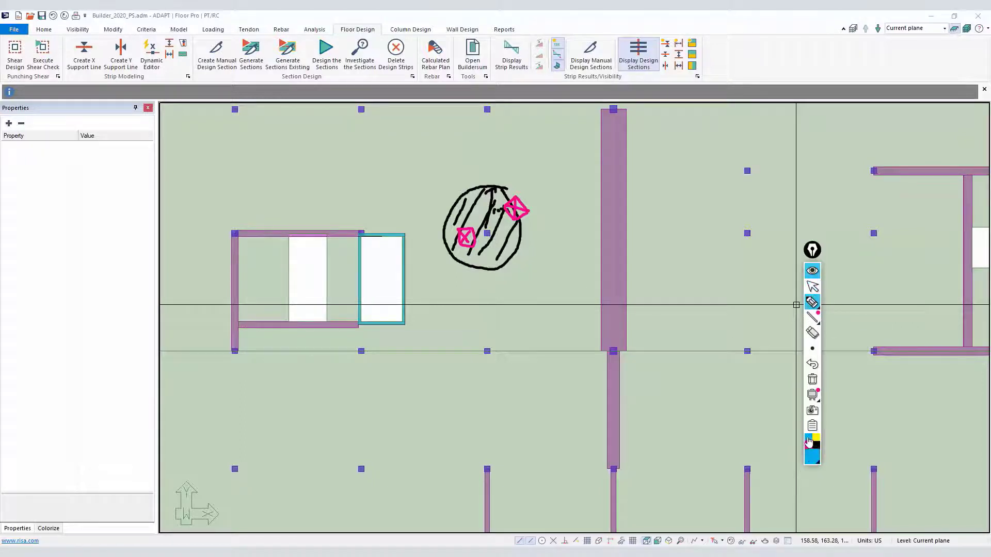
mouse_move(499, 220)
mouse_down()
mouse_move(498, 242)
mouse_move(464, 254)
mouse_move(489, 238)
mouse_move(453, 217)
mouse_move(493, 236)
mouse_move(480, 247)
mouse_move(476, 233)
mouse_move(479, 251)
mouse_up()
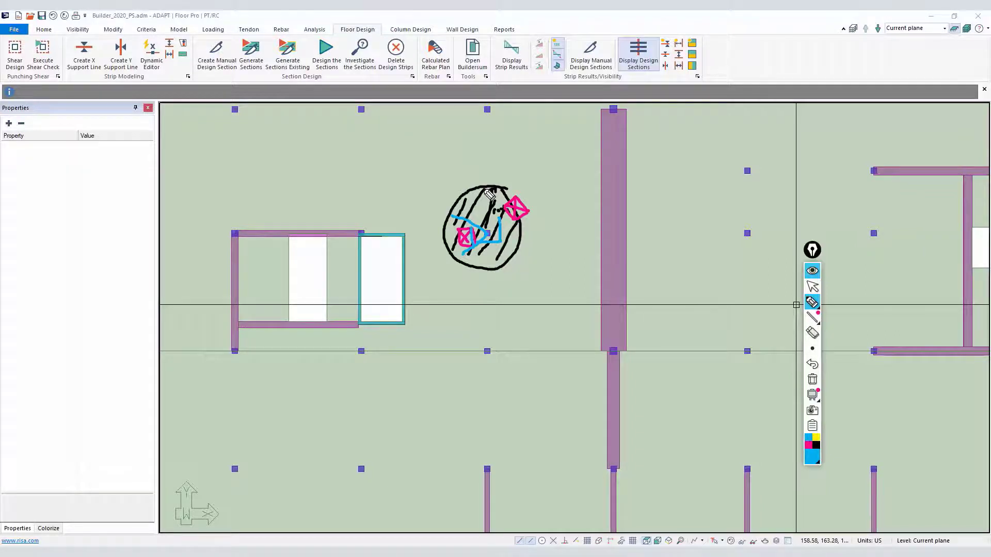
key(Escape)
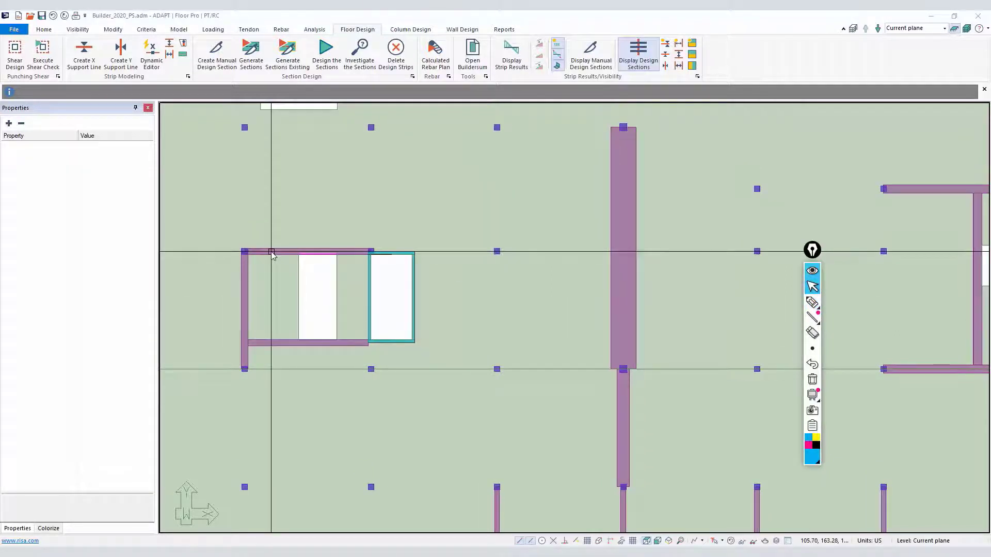
Check the openings' radius of detection and maximum reduction per face in the Shear Design Options criteria
click(12, 52)
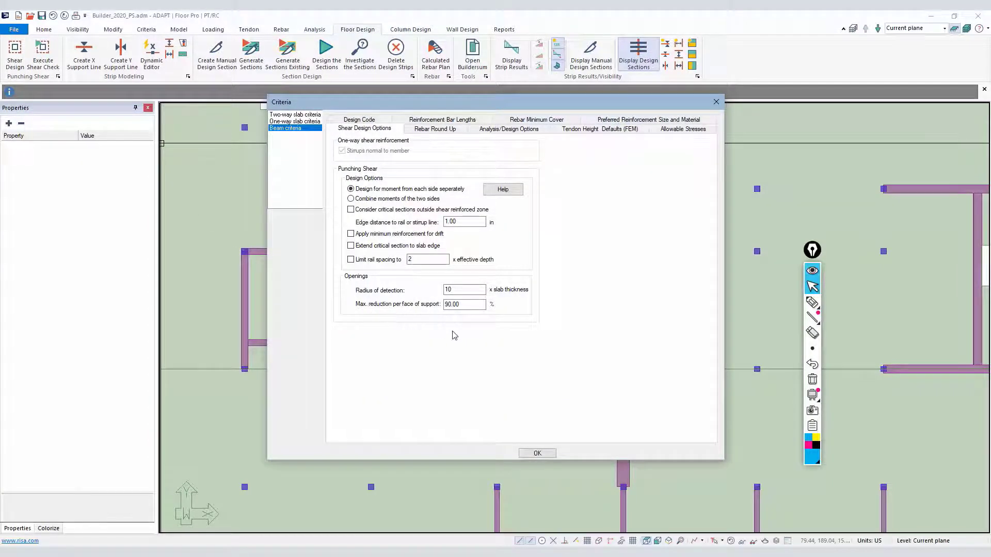
click(538, 453)
Sketch four blue rectangular openings of different sizes around the interior column between the shaft and the wide beam
scroll(510, 318, up, 5)
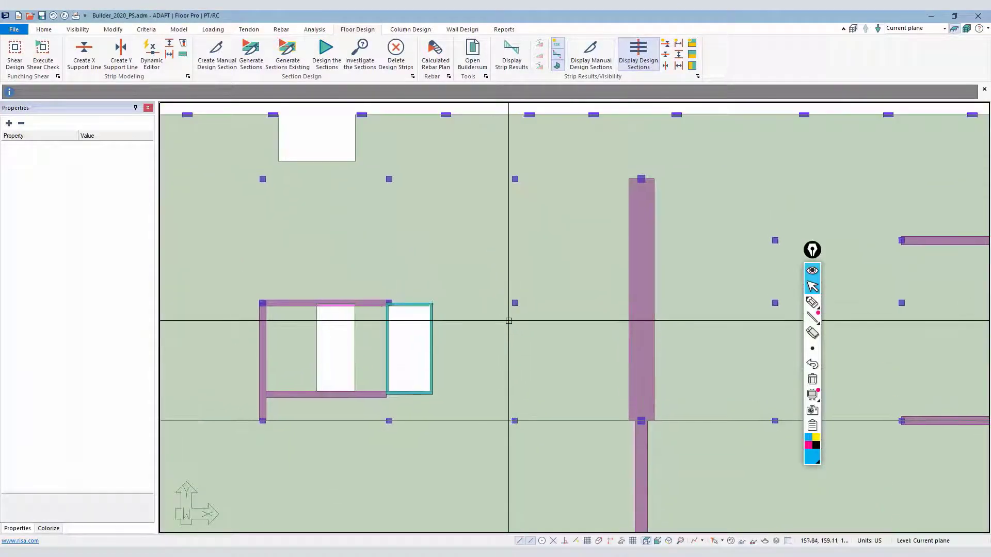
scroll(511, 318, up, 6)
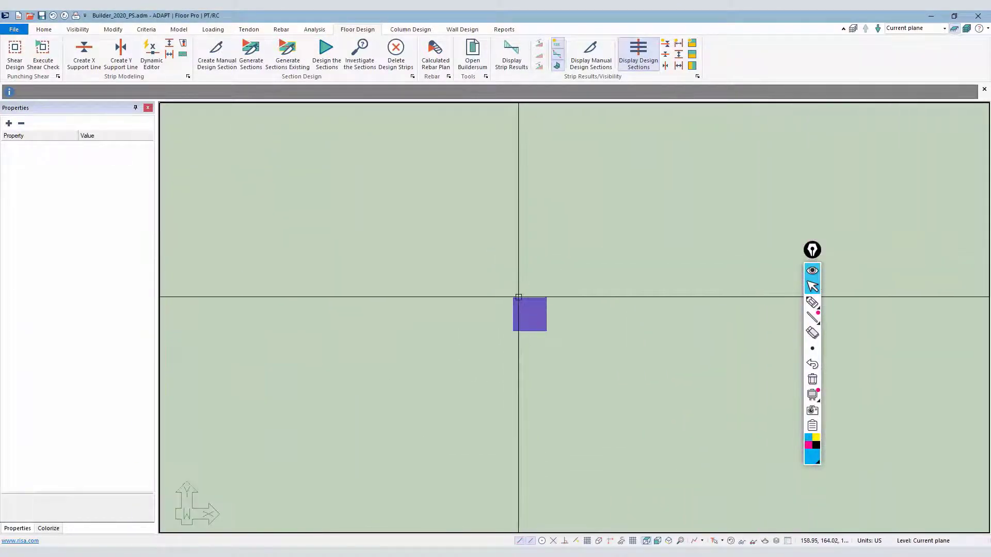
scroll(513, 329, up, 2)
click(812, 303)
mouse_move(636, 154)
mouse_down()
mouse_move(640, 216)
mouse_move(696, 216)
mouse_move(693, 157)
mouse_move(638, 151)
mouse_up()
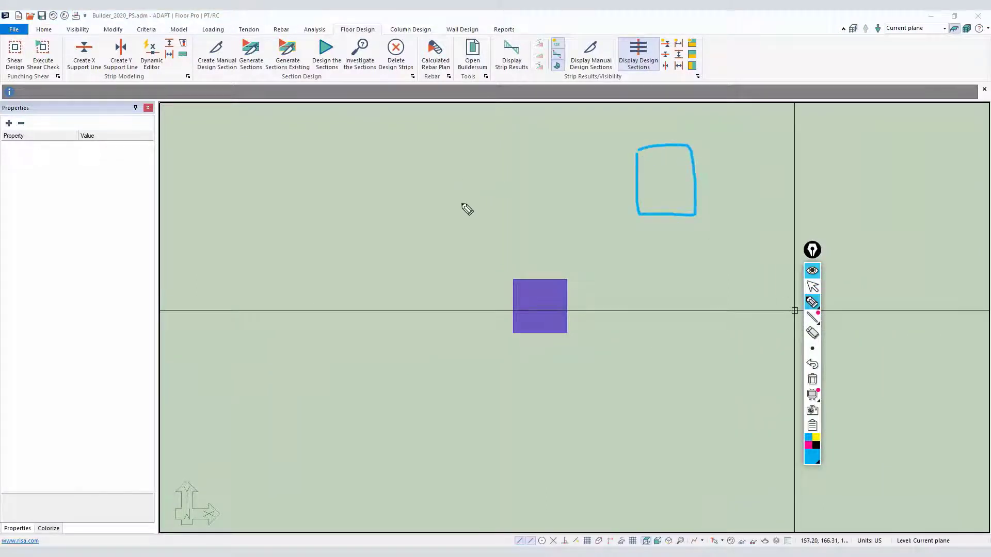
mouse_move(601, 260)
mouse_down()
mouse_move(604, 286)
mouse_move(620, 287)
mouse_move(602, 259)
mouse_up()
mouse_move(616, 396)
mouse_down()
mouse_move(641, 433)
mouse_move(681, 428)
mouse_move(653, 392)
mouse_move(617, 394)
mouse_up()
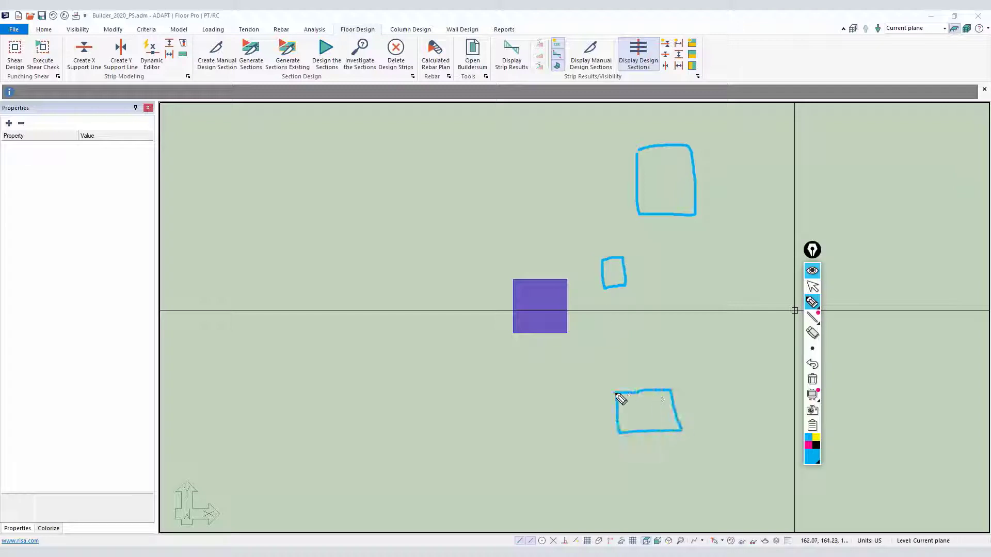
mouse_move(410, 314)
mouse_down()
mouse_move(469, 379)
mouse_move(456, 320)
mouse_move(409, 313)
mouse_up()
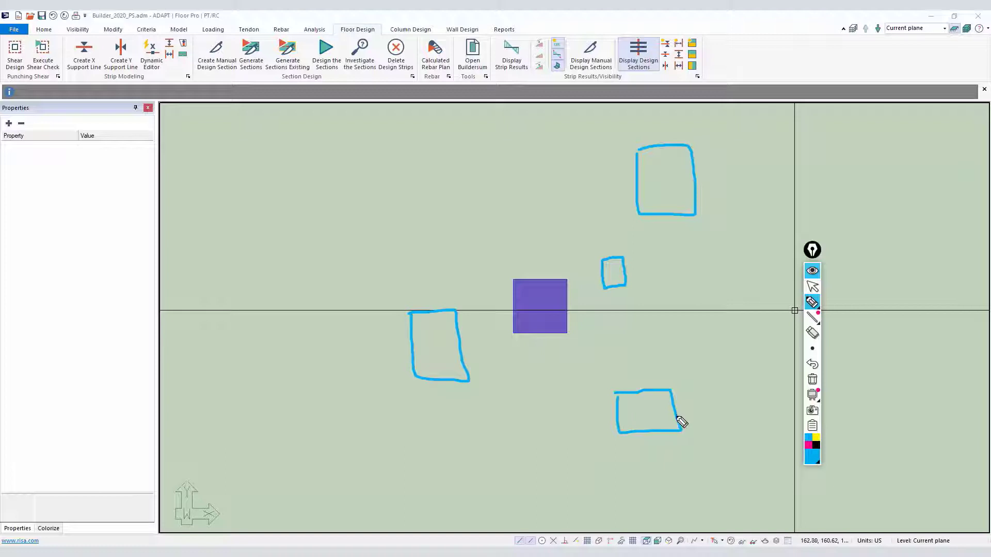
Draw pink lines from the column centre past the edges of the sketched openings, and undo the last misplaced line
click(808, 446)
drag(539, 305, 647, 136)
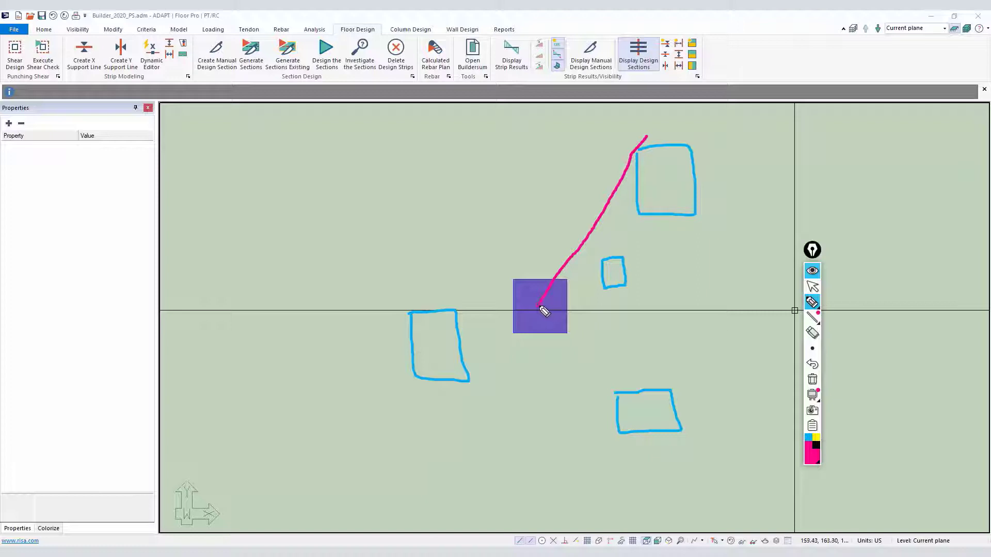
drag(539, 305, 721, 204)
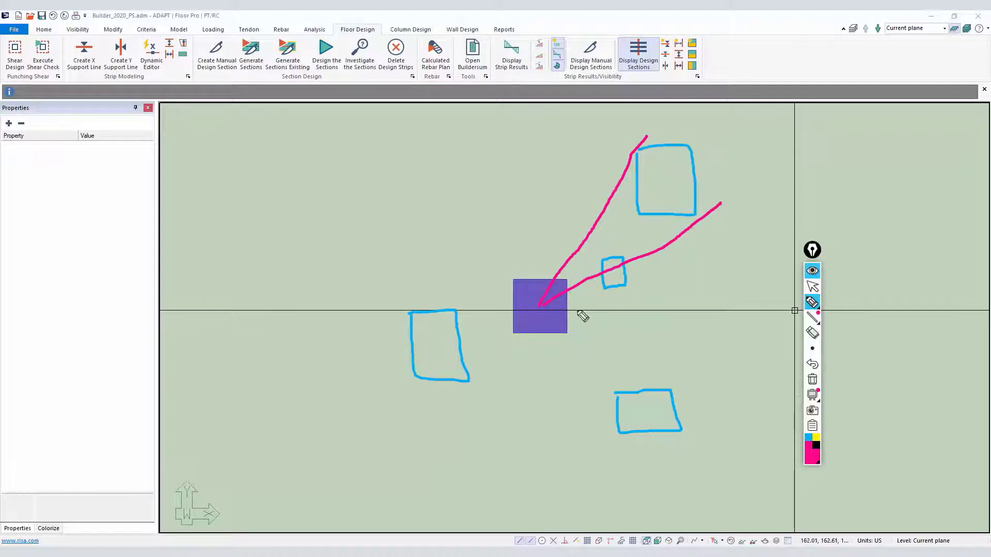
drag(540, 306, 731, 265)
click(812, 365)
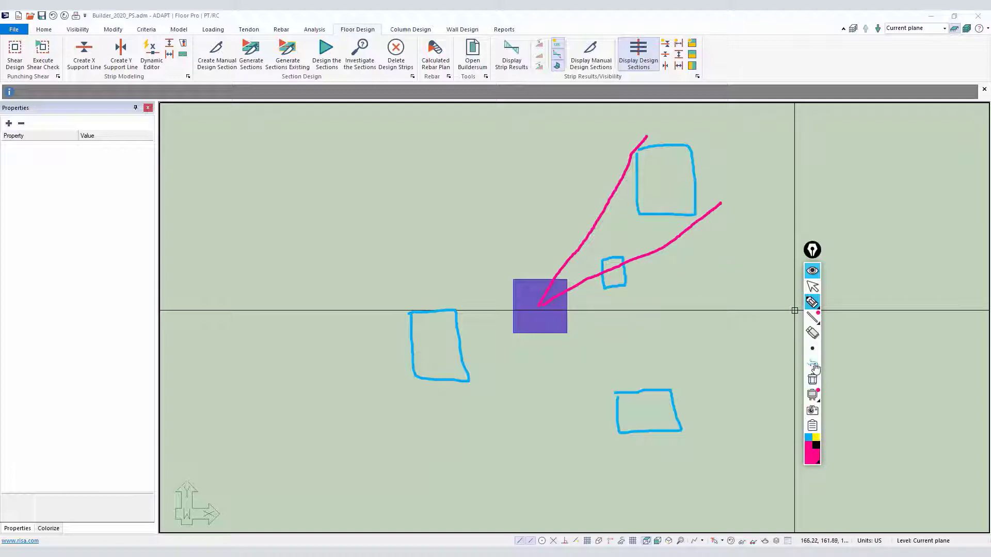
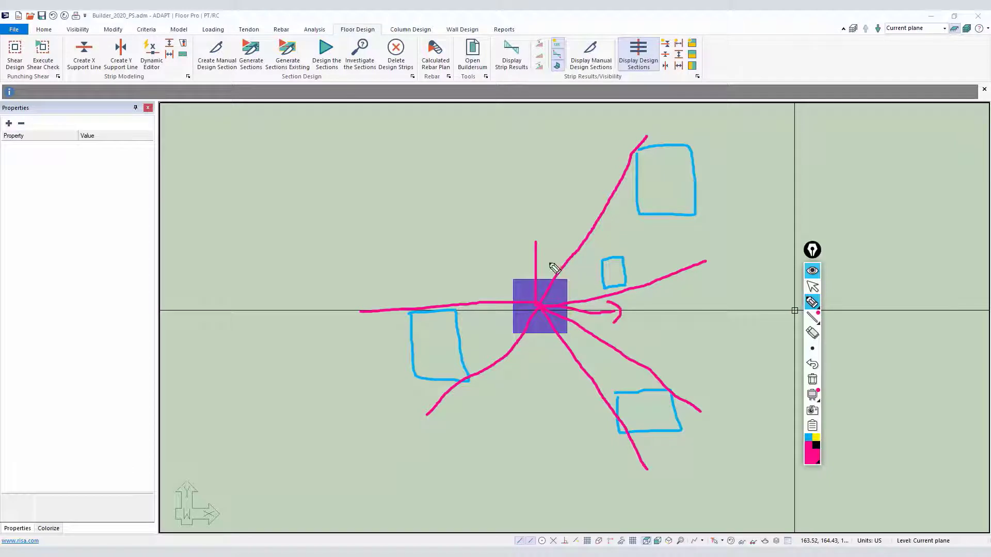
Label the column's sketched local axes S and R in pink and mark their positive sides with plus signs
mouse_move(528, 242)
mouse_down()
mouse_move(540, 237)
mouse_move(529, 225)
mouse_up()
click(530, 207)
drag(633, 311, 647, 310)
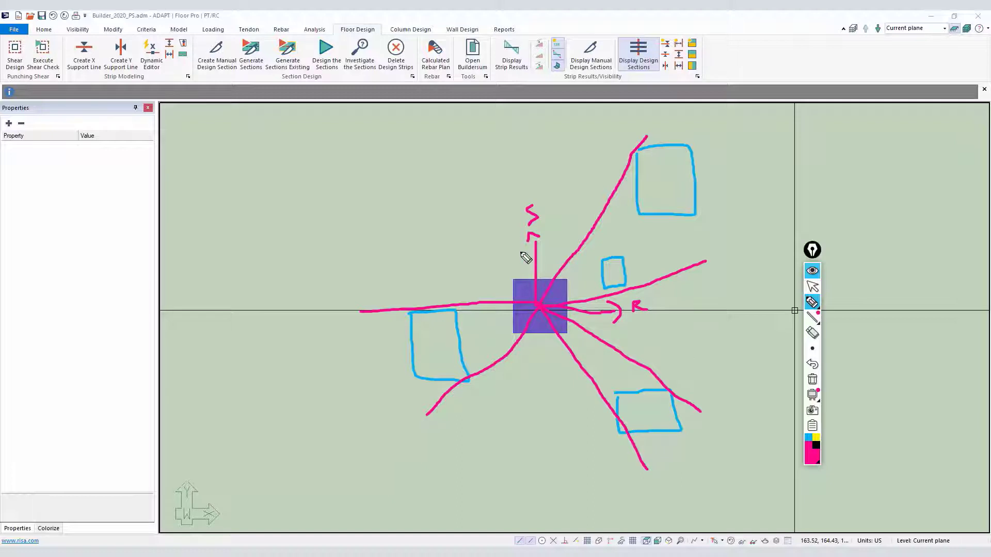
drag(539, 252, 544, 251)
mouse_move(612, 314)
mouse_down()
mouse_move(611, 326)
mouse_move(617, 318)
mouse_up()
Hatch in yellow the three sectors between the pink lines running from the column to the sketched openings
click(816, 437)
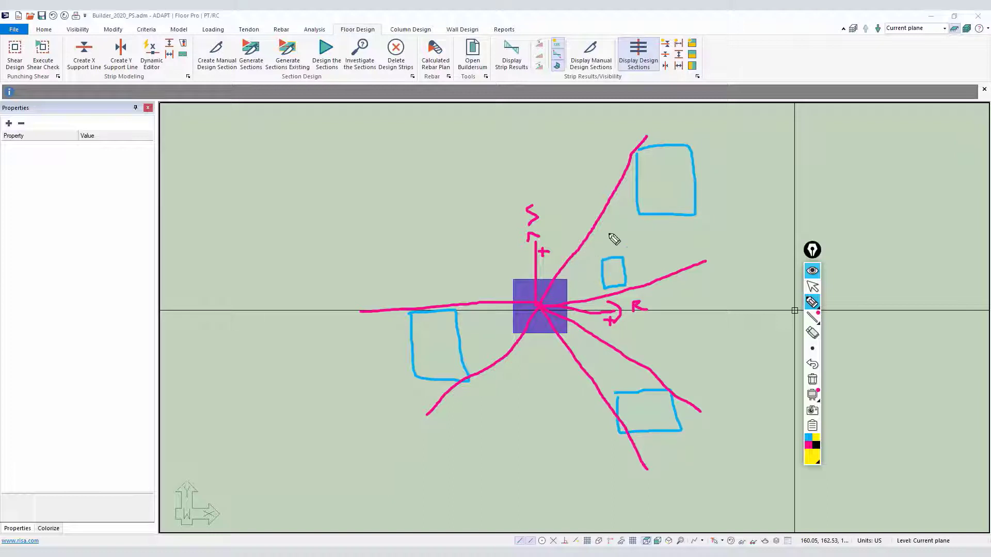
drag(562, 269, 560, 295)
drag(576, 250, 576, 296)
drag(590, 222, 589, 292)
mouse_move(605, 195)
mouse_down()
mouse_move(607, 288)
mouse_move(648, 262)
mouse_up()
mouse_move(571, 328)
mouse_down()
mouse_move(588, 340)
mouse_move(585, 355)
mouse_move(596, 371)
mouse_up()
drag(616, 364, 618, 400)
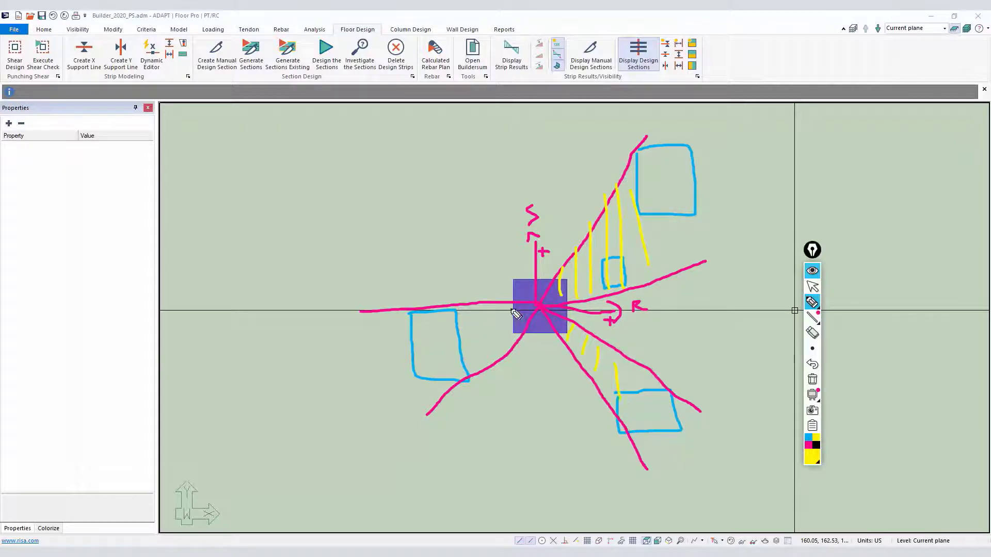
mouse_move(510, 304)
mouse_down()
mouse_move(521, 336)
mouse_move(503, 361)
mouse_up()
drag(436, 319, 460, 371)
drag(465, 311, 483, 366)
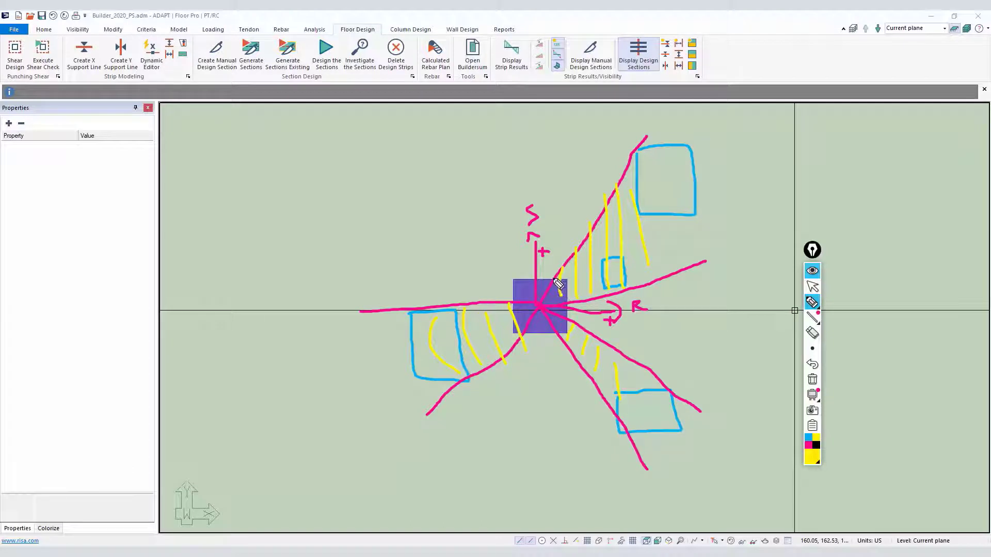
Trace the column face portions inside the hatched sectors in yellow and mark their limits and faces in blue
mouse_move(557, 282)
mouse_down()
mouse_move(567, 280)
mouse_move(569, 331)
mouse_up()
drag(521, 344, 518, 307)
click(808, 437)
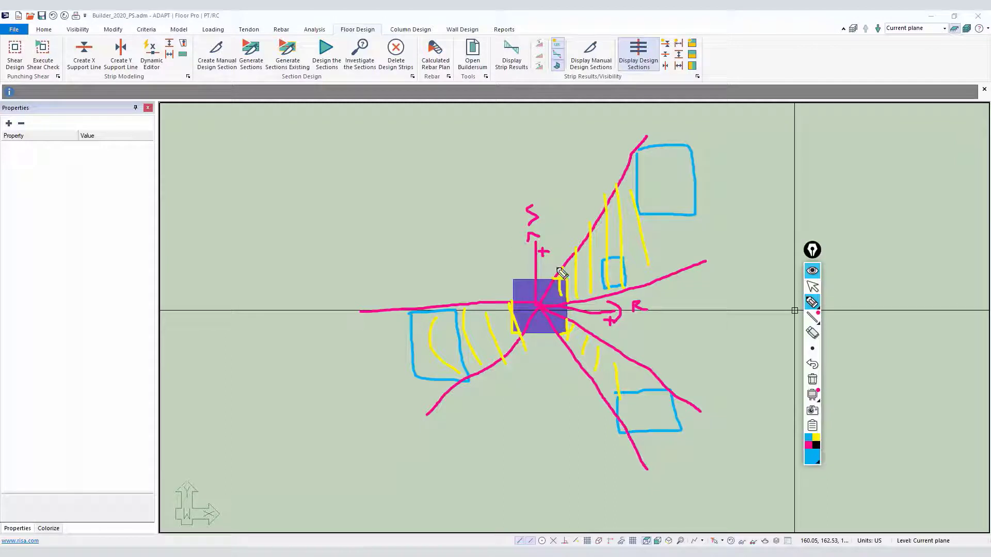
drag(560, 267, 576, 292)
click(573, 327)
mouse_move(564, 338)
mouse_down()
mouse_move(515, 343)
mouse_move(503, 324)
mouse_up()
mouse_move(518, 333)
mouse_down()
mouse_move(499, 332)
mouse_move(510, 331)
mouse_move(509, 313)
mouse_move(505, 335)
mouse_up()
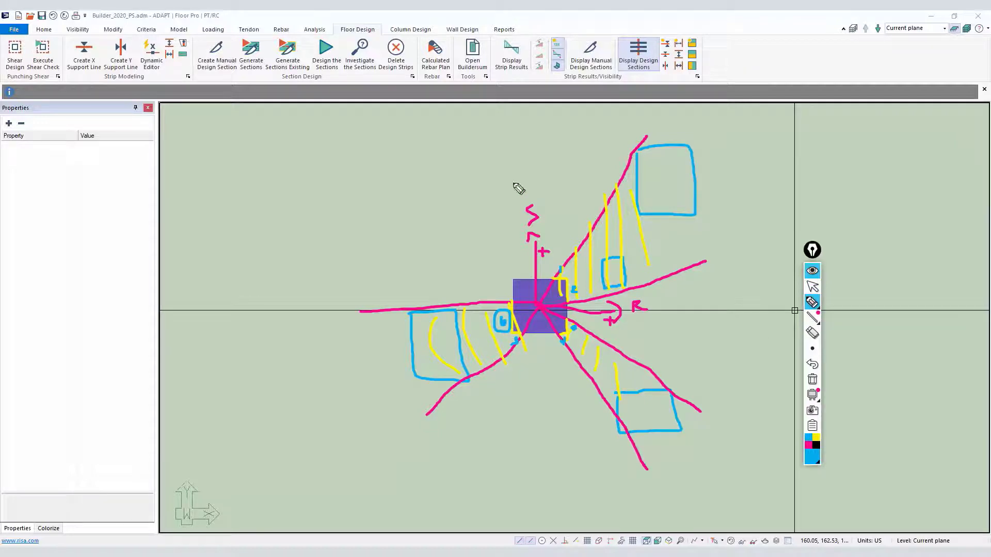
Draw a blue line along the column's negative-R face and a black critical section outline around the column, and clear all annotations
drag(516, 173, 527, 460)
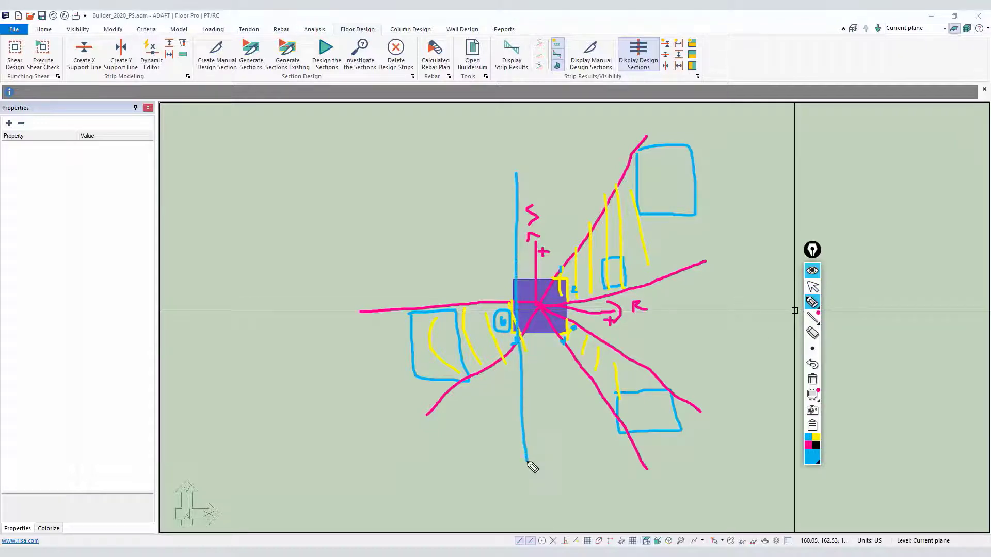
click(816, 446)
mouse_move(518, 249)
mouse_down()
mouse_move(600, 252)
mouse_move(604, 364)
mouse_move(516, 363)
mouse_up()
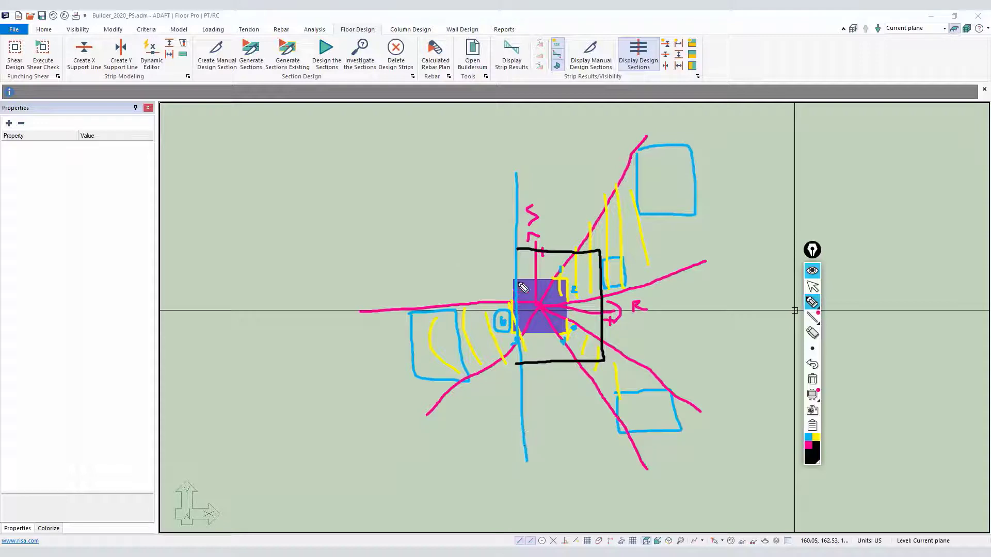
mouse_move(517, 250)
mouse_down()
mouse_move(483, 253)
mouse_move(480, 359)
mouse_move(515, 371)
mouse_up()
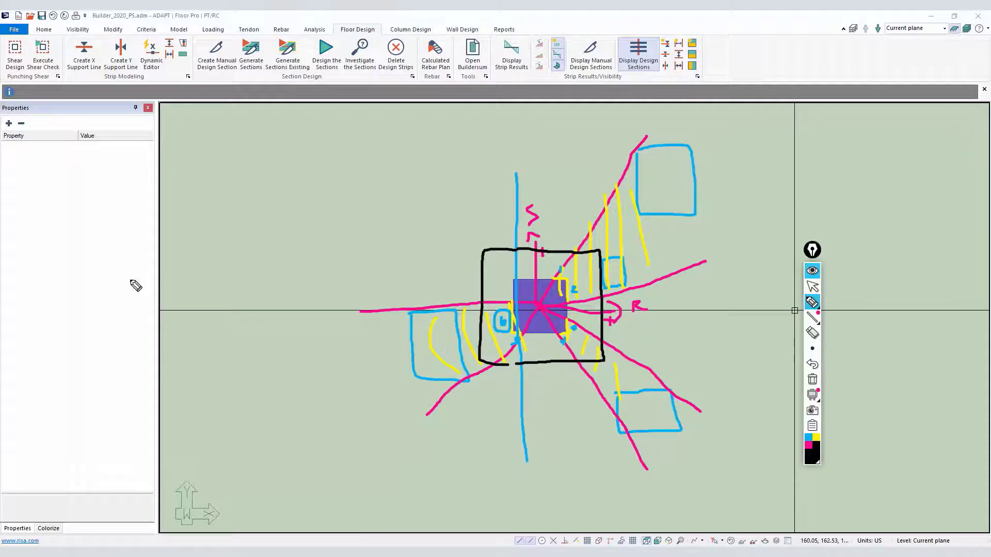
key(Escape)
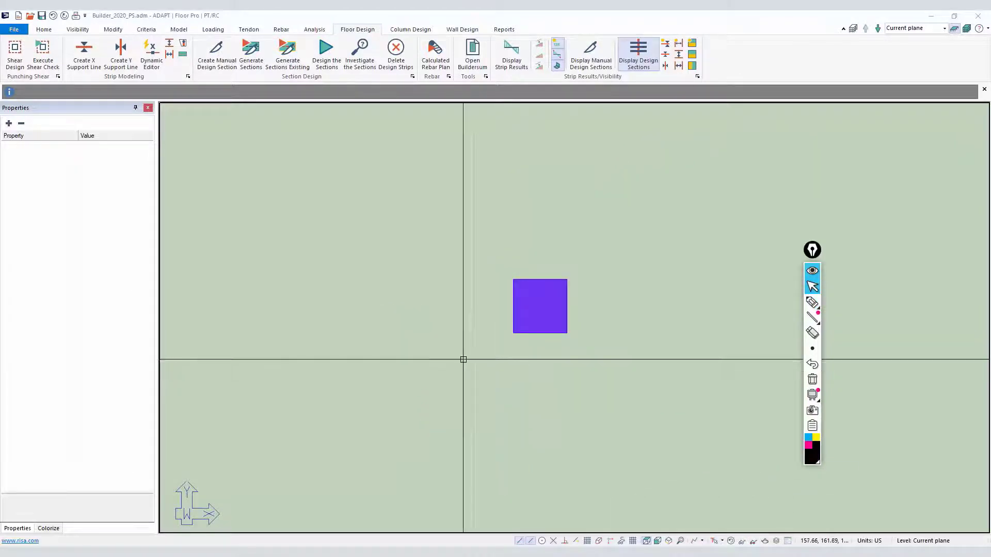
Recheck the maximum reduction per face of support in the punching shear openings criteria
click(15, 58)
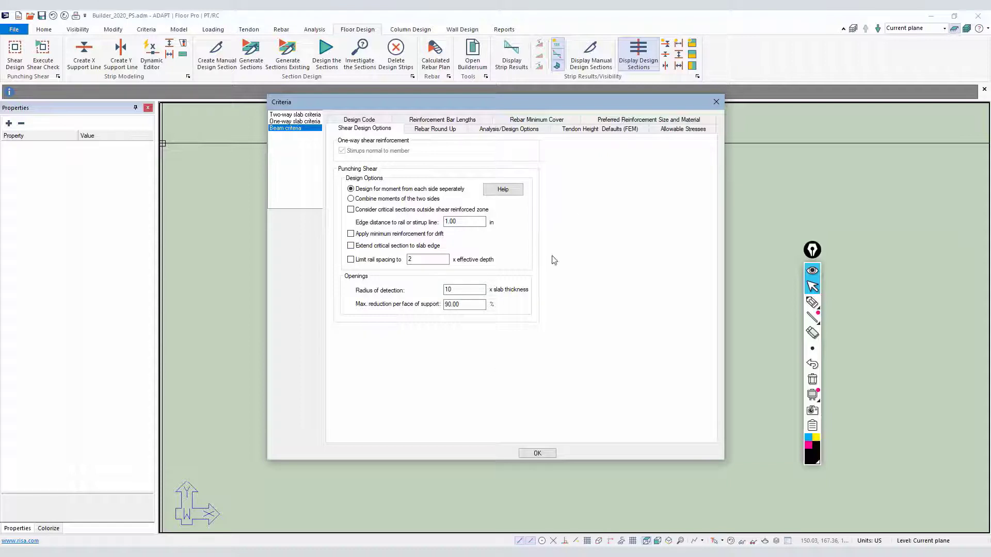
click(531, 453)
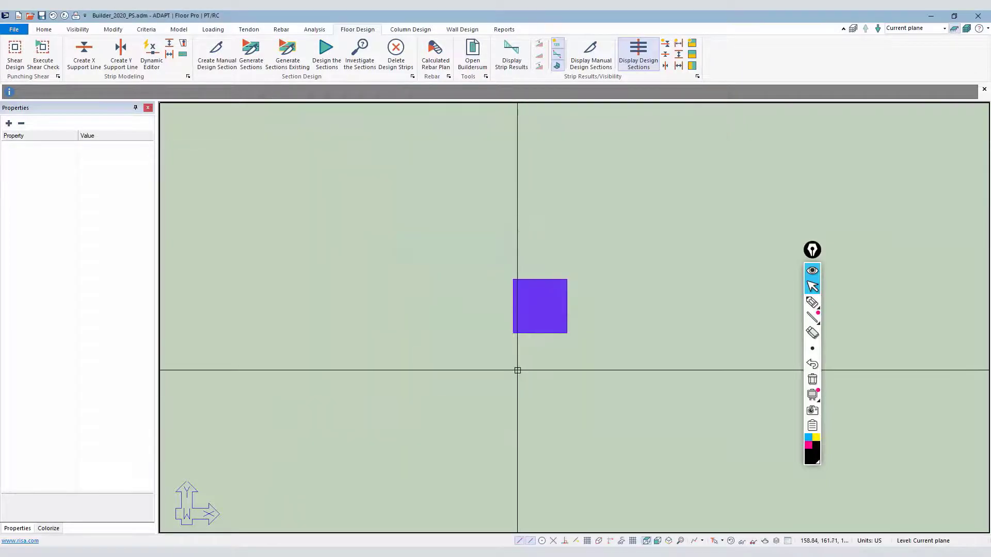
Select the two interior columns between the shaft and the wide beam, examine their Punching Shear properties, and clear the selection
click(522, 331)
scroll(521, 350, down, 5)
scroll(530, 341, down, 3)
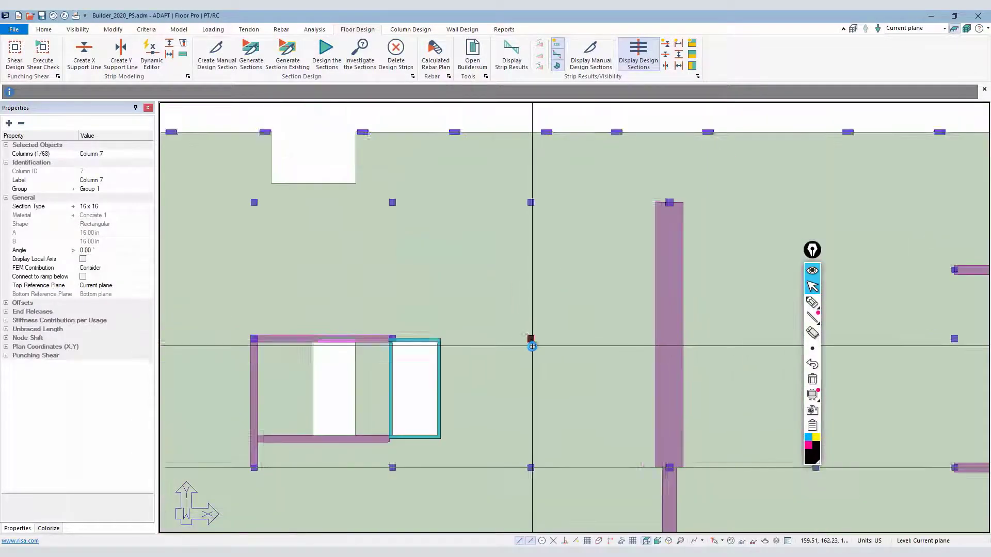
ctrl+click(531, 209)
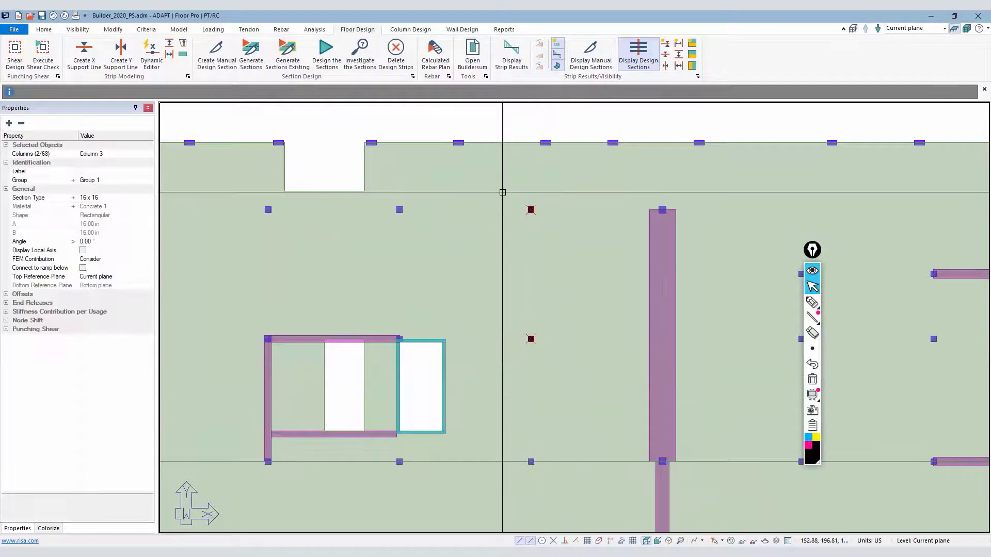
click(6, 329)
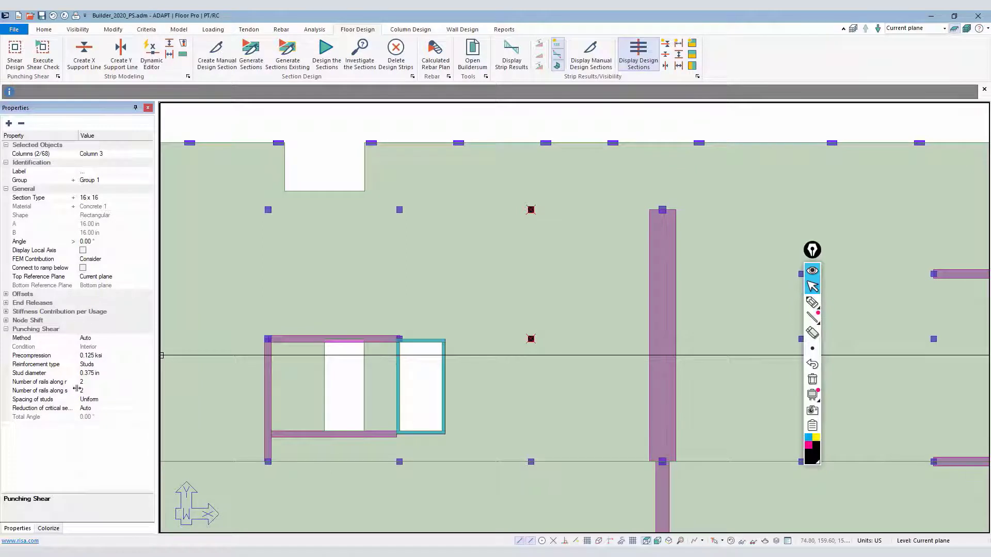
click(422, 292)
Select the lower of the two interior columns between the shaft and the wide vertical beam
scroll(522, 378, up, 5)
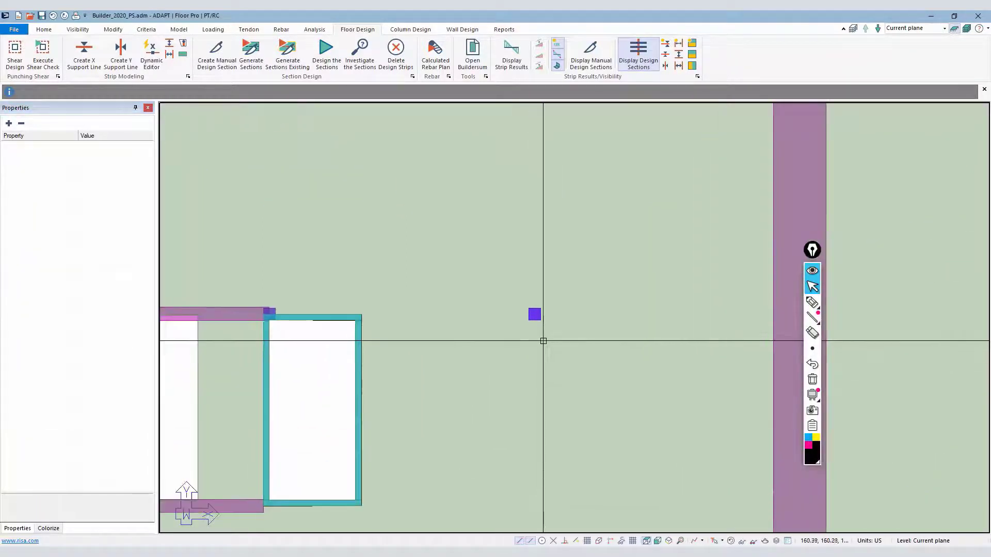
scroll(537, 325, up, 2)
scroll(439, 331, up, 3)
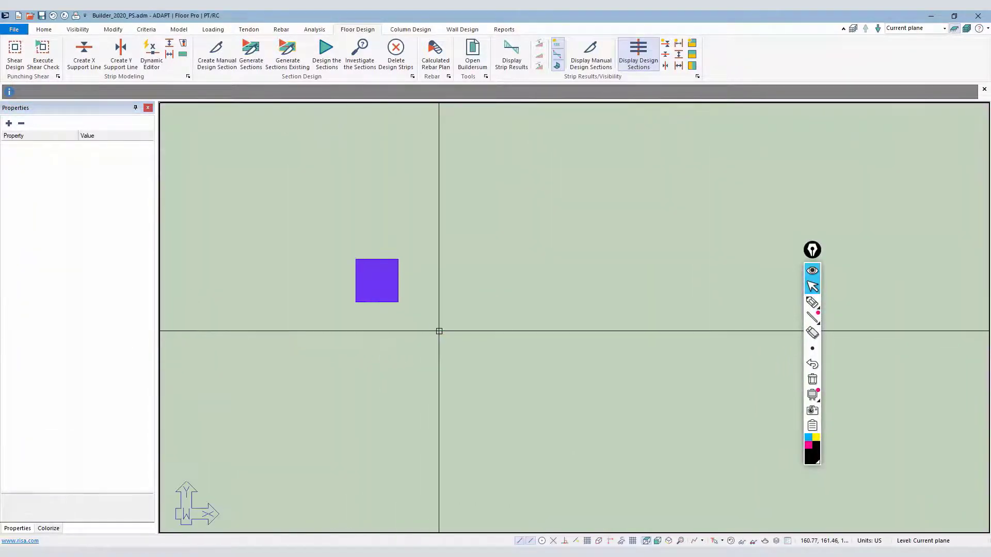
middle_drag(439, 331, 327, 347)
click(305, 327)
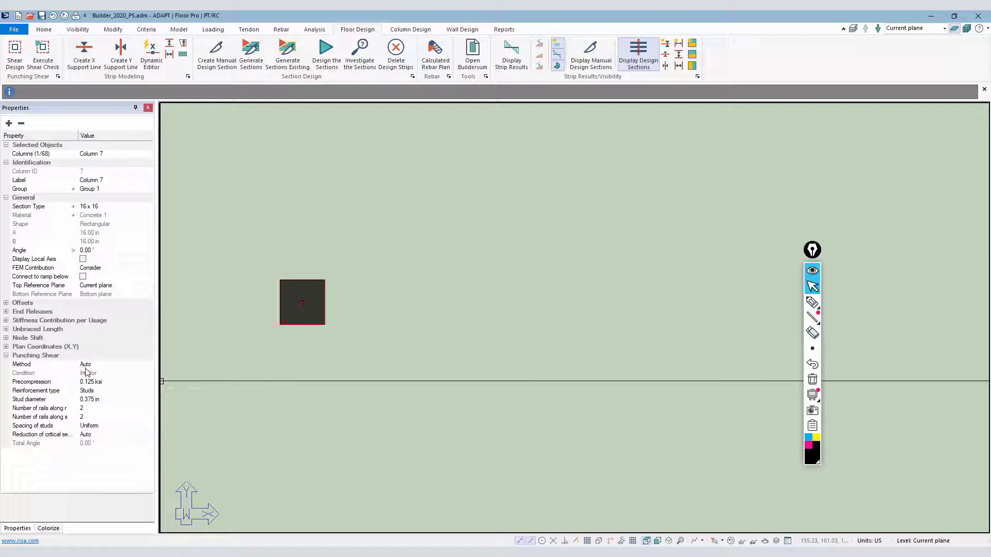
Switch the column's punching shear method to User and back to Auto
click(133, 366)
click(149, 366)
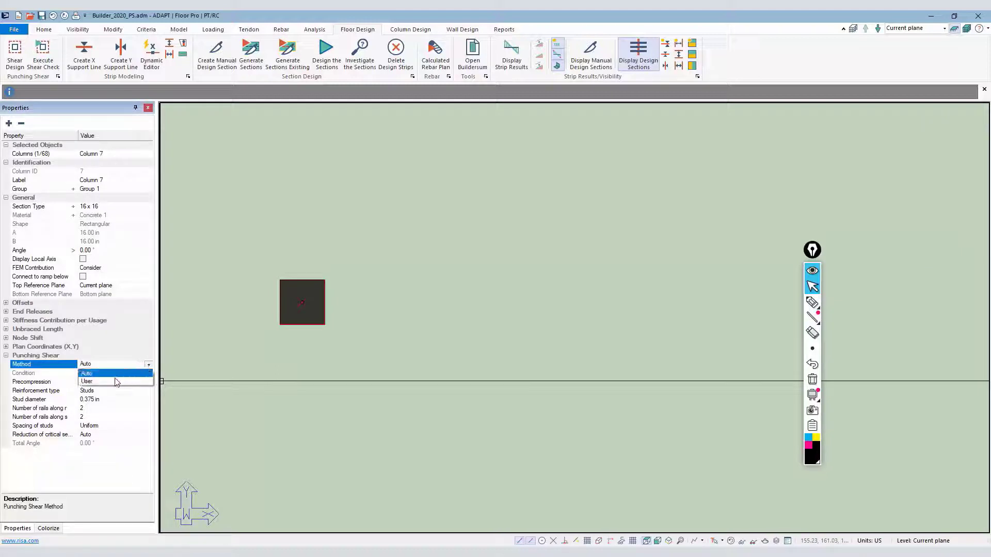
click(114, 382)
click(138, 366)
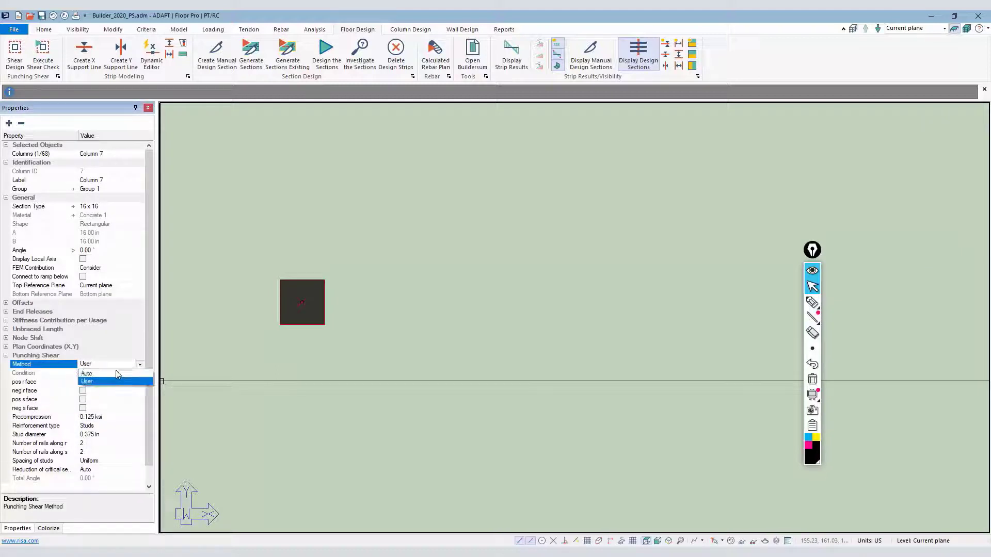
click(114, 375)
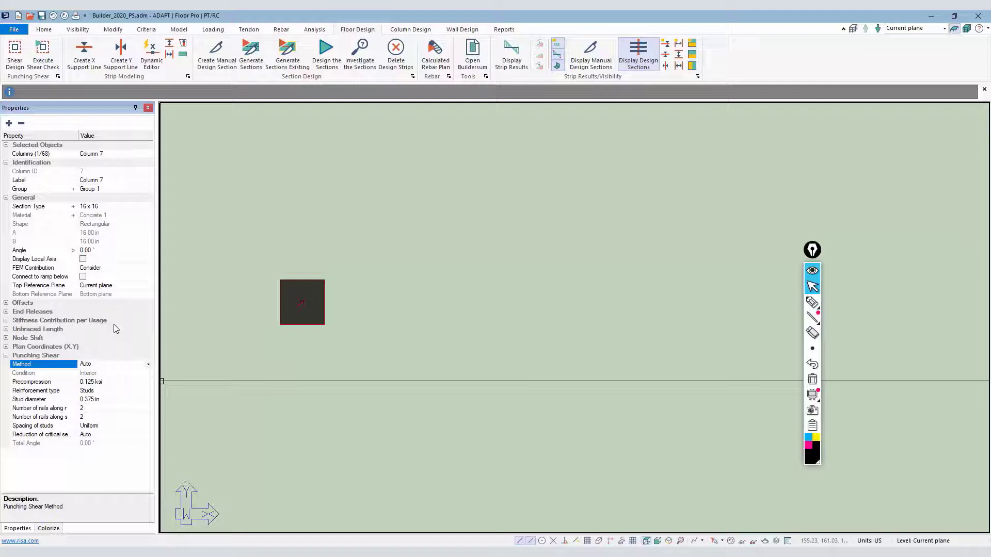
Set the column's punching shear method to User and enable its pos r, neg r and pos s faces
click(148, 364)
click(104, 381)
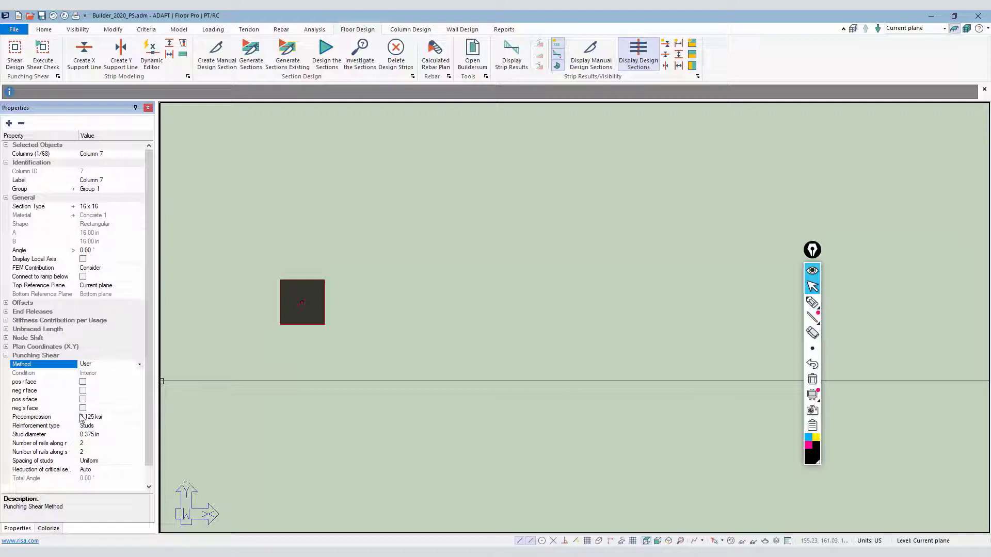
click(83, 382)
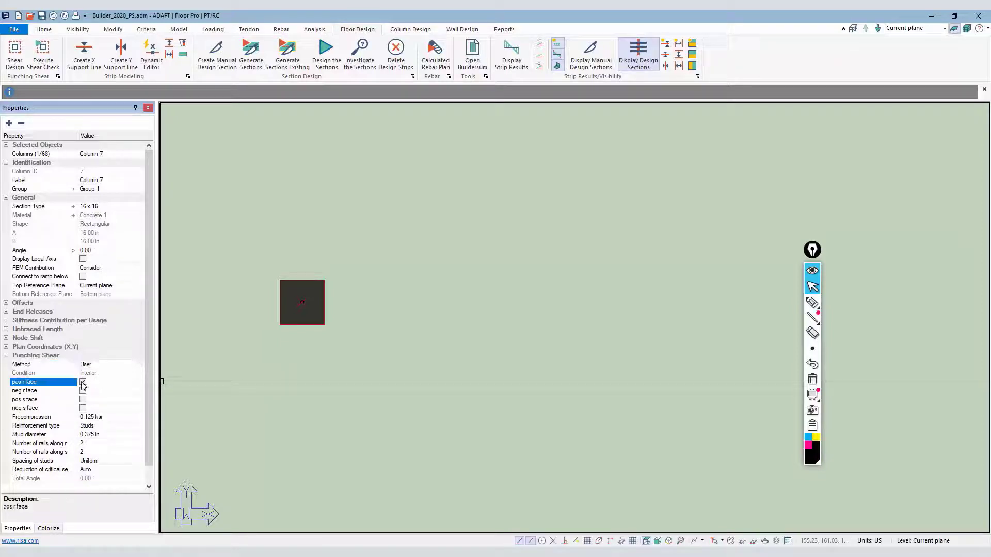
click(83, 391)
click(83, 400)
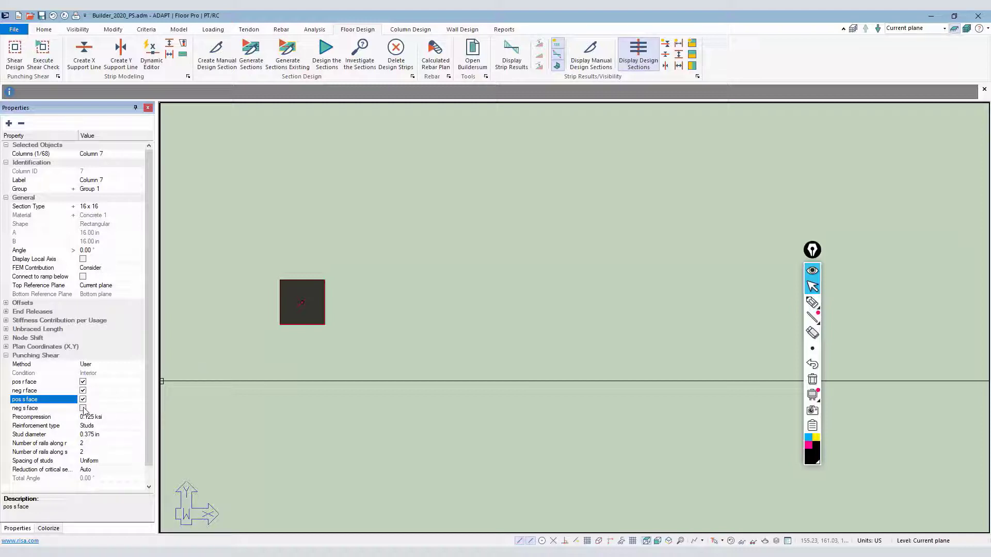
Sketch a black slab edge along the column's lower face and a three-sided critical section with outward arrows, and clear all annotations
click(812, 302)
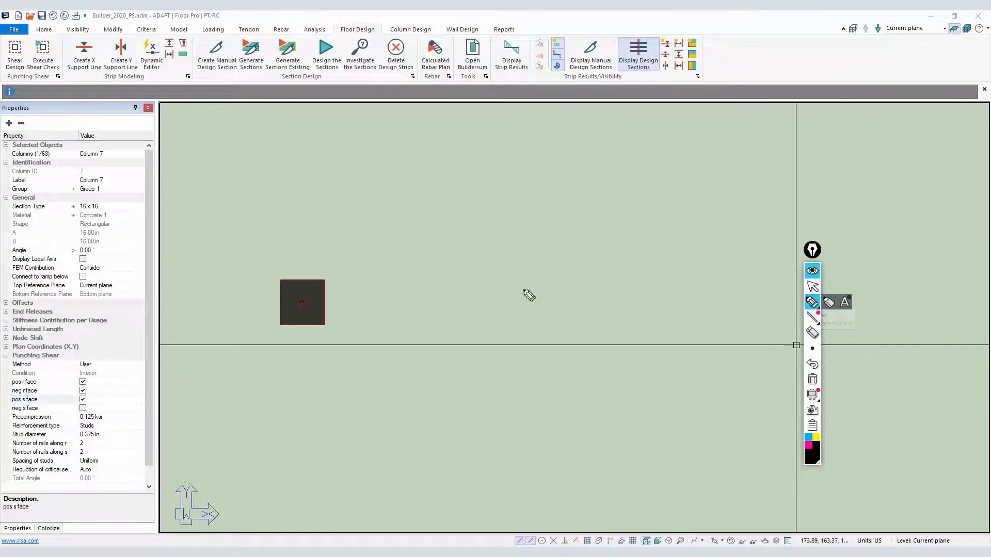
drag(220, 327, 444, 323)
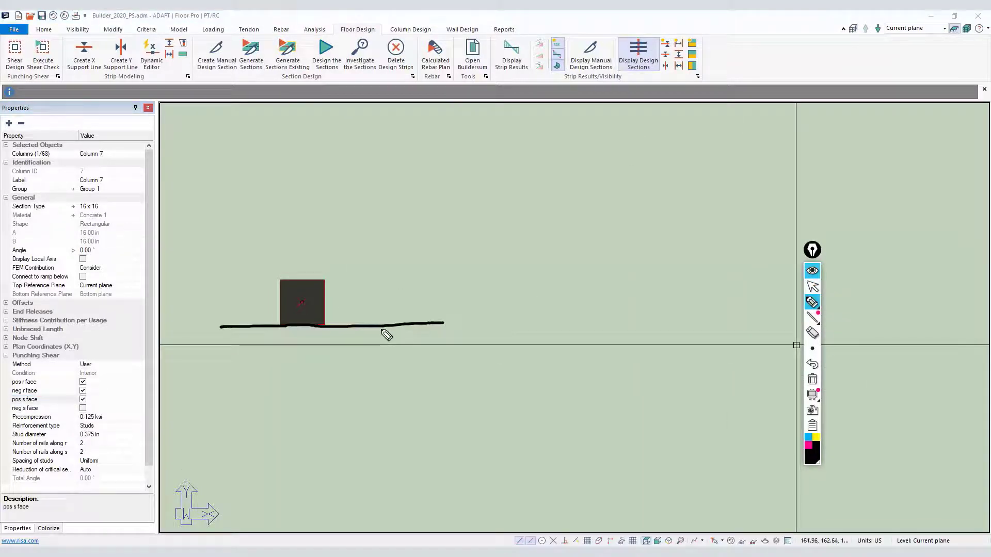
mouse_move(381, 328)
mouse_down()
mouse_move(376, 252)
mouse_move(232, 257)
mouse_move(238, 323)
mouse_move(232, 296)
mouse_up()
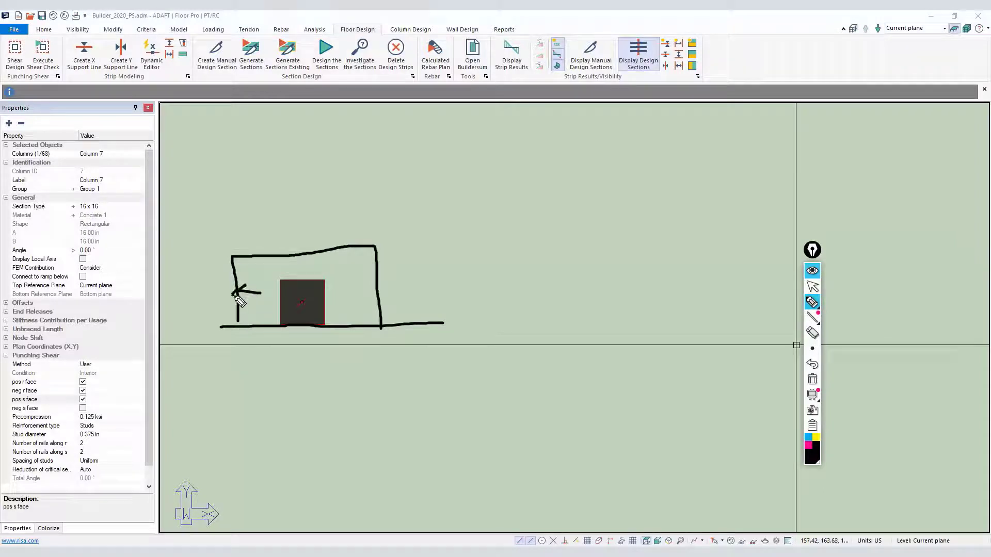
drag(343, 299, 371, 295)
mouse_move(296, 274)
mouse_down()
mouse_move(296, 251)
mouse_move(304, 251)
mouse_up()
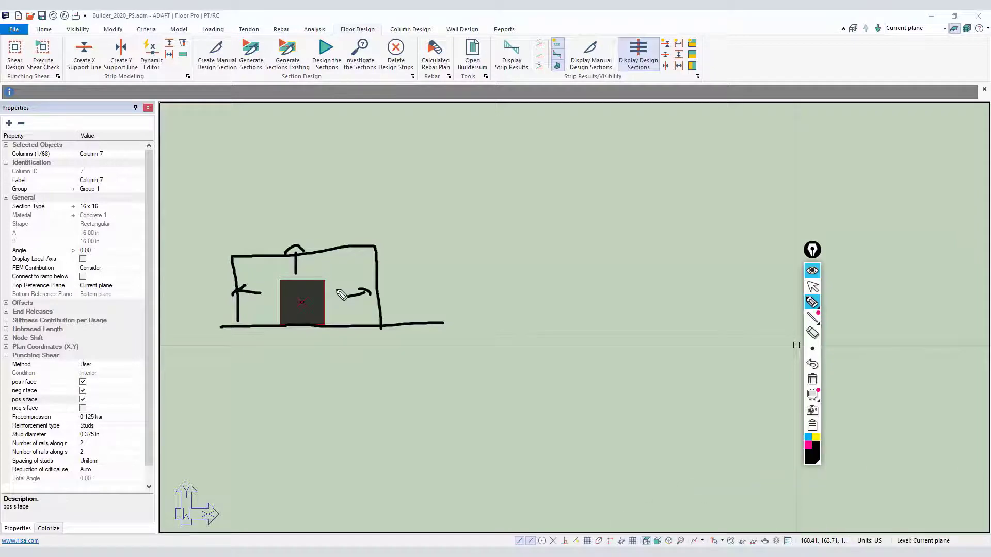
click(813, 379)
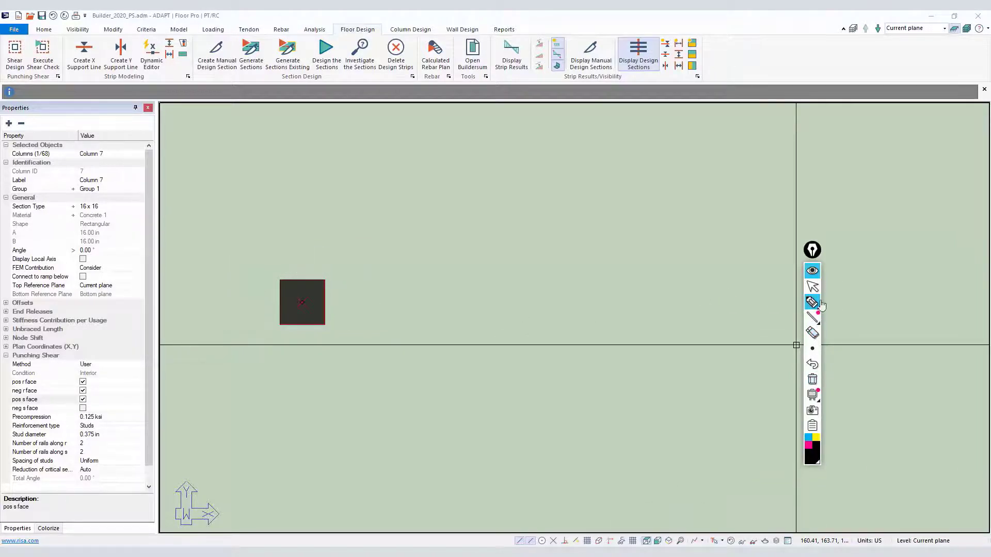
click(812, 287)
Return the column's punching shear method to Auto and clear the selection
click(102, 364)
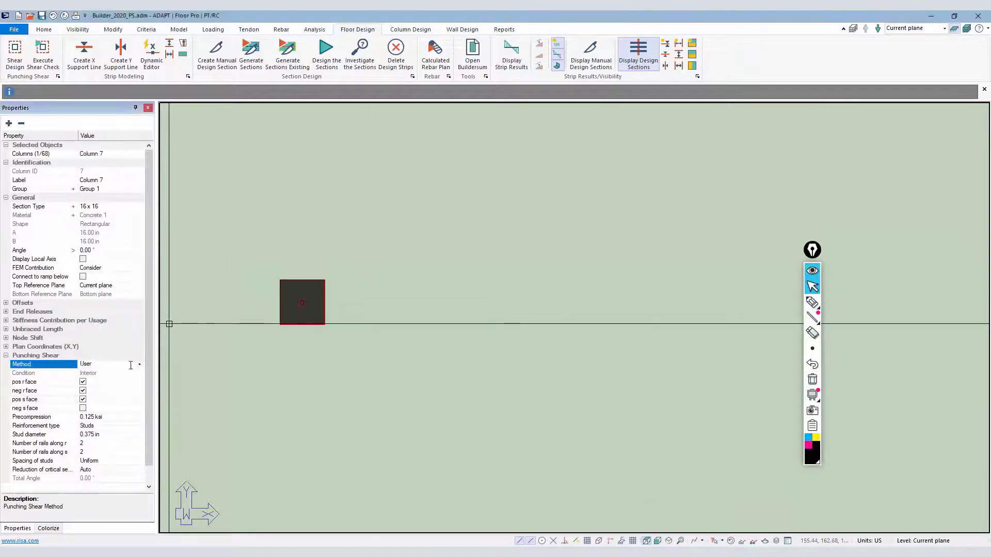
click(147, 365)
click(103, 375)
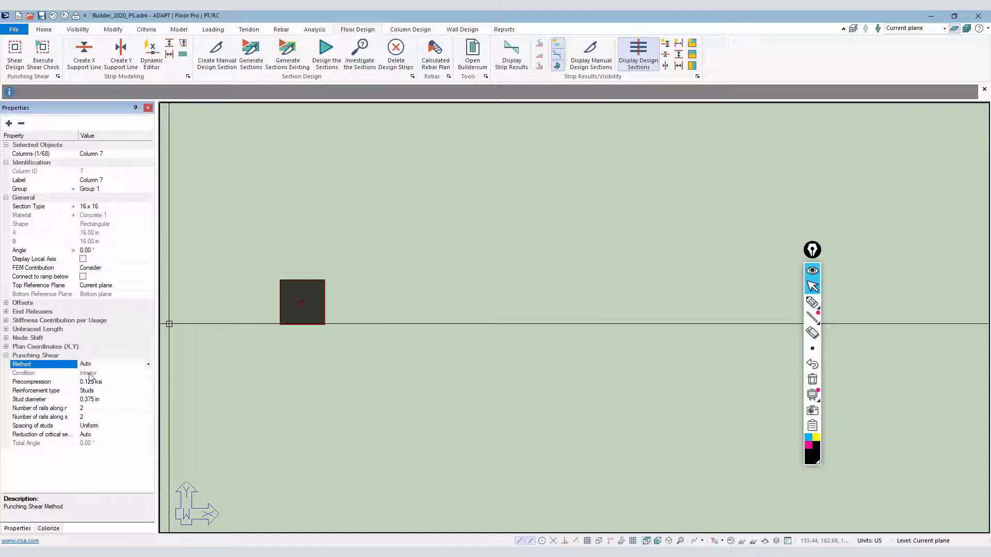
click(242, 408)
Open and dock the analysis results view, and move the annotation toolbar clear of it
click(313, 29)
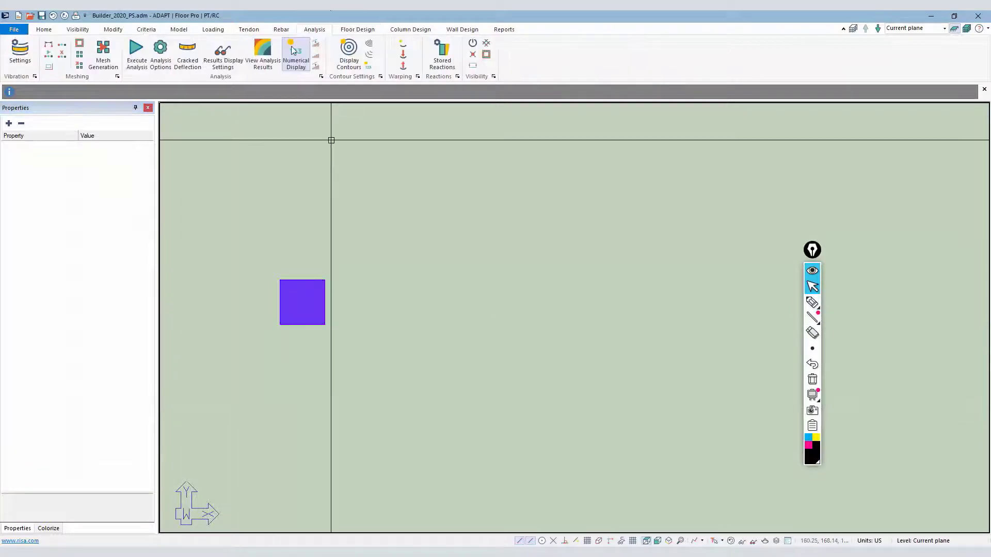
click(222, 51)
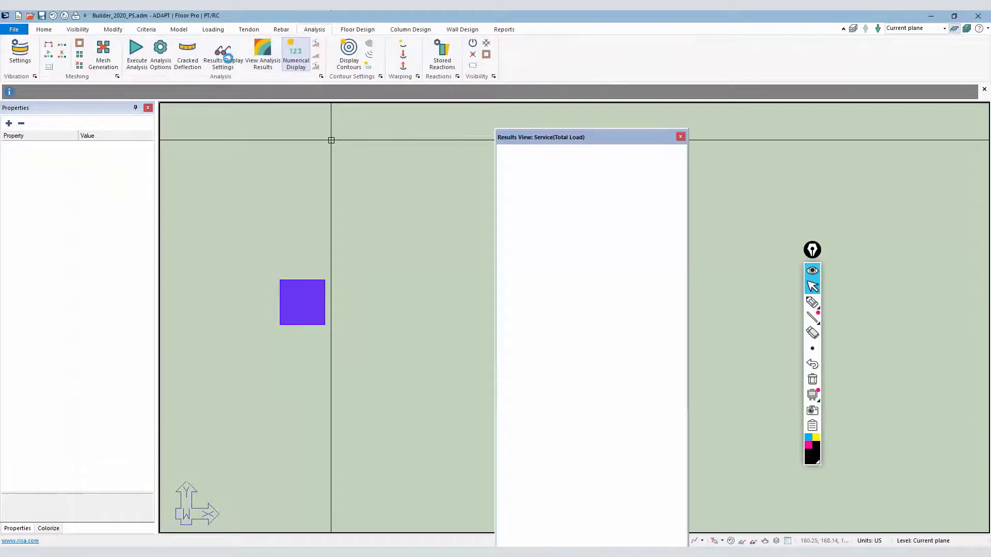
double_click(593, 138)
drag(813, 250, 754, 392)
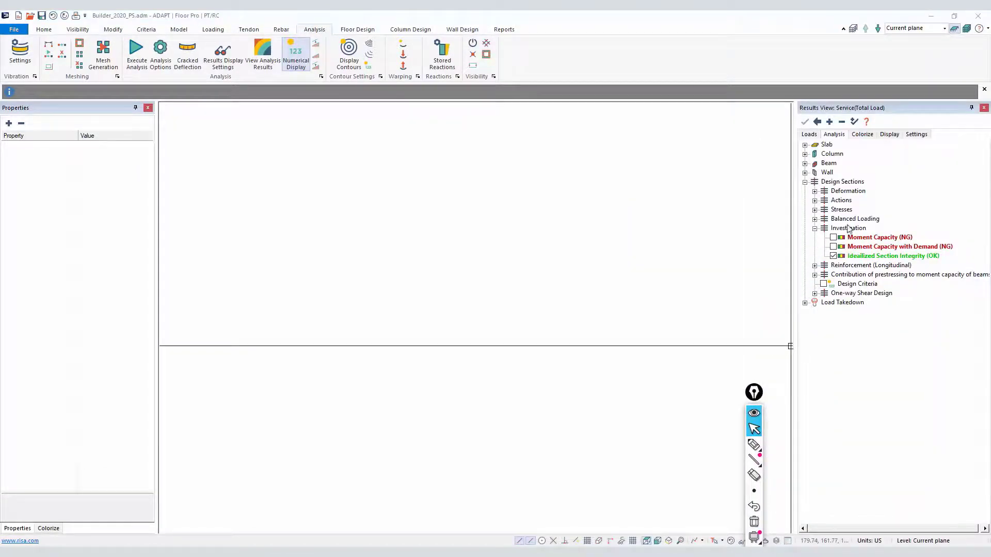
click(489, 278)
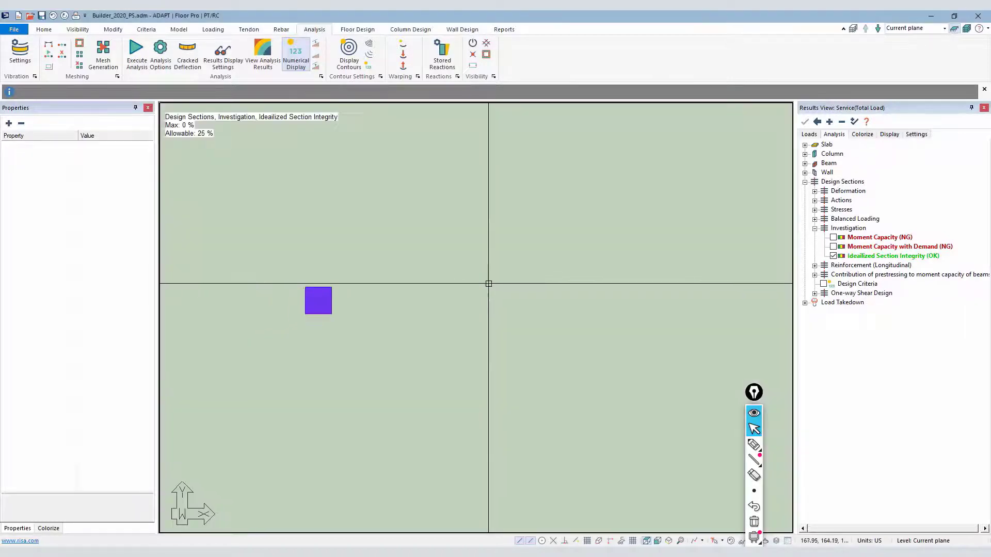
Select the column and examine its punching shear precompression alongside the design section stress results
click(323, 285)
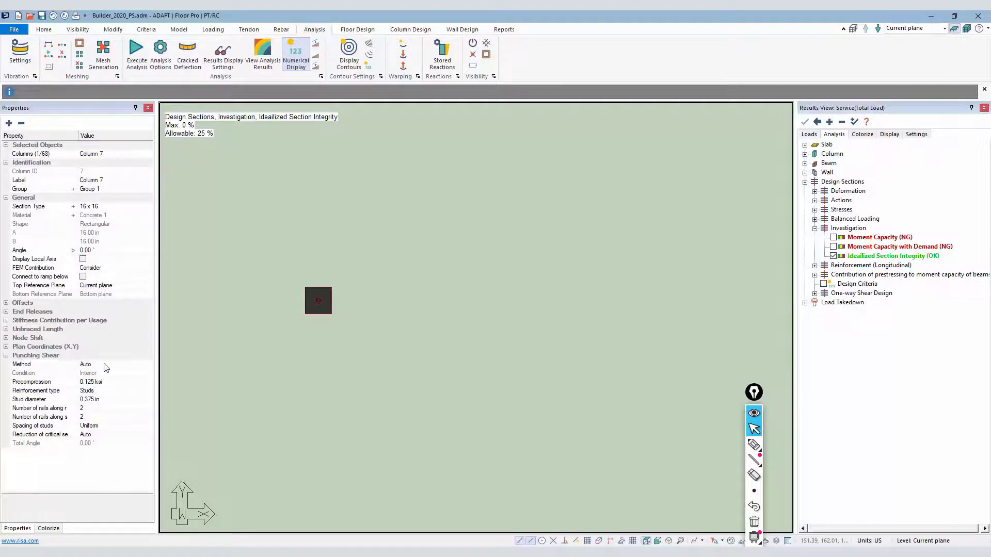
click(88, 383)
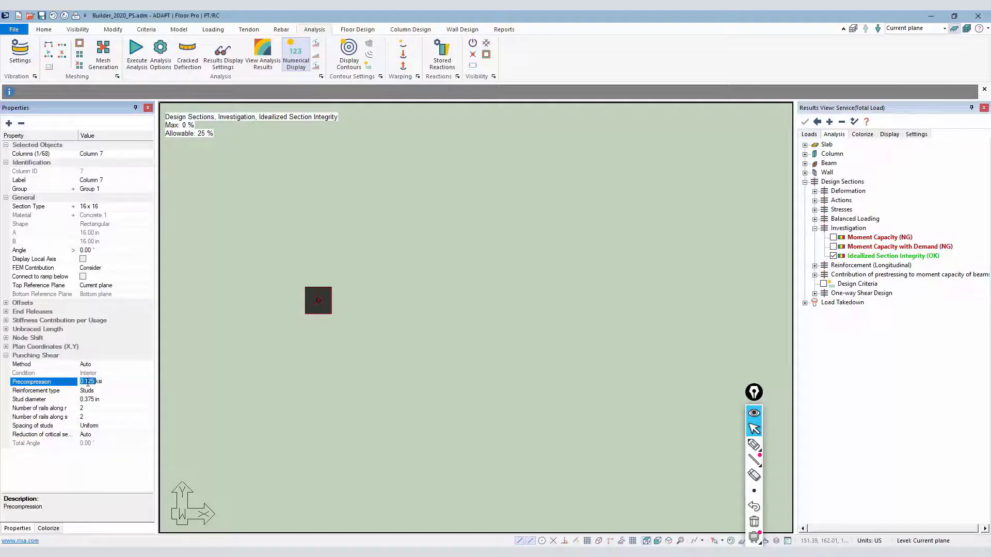
click(815, 210)
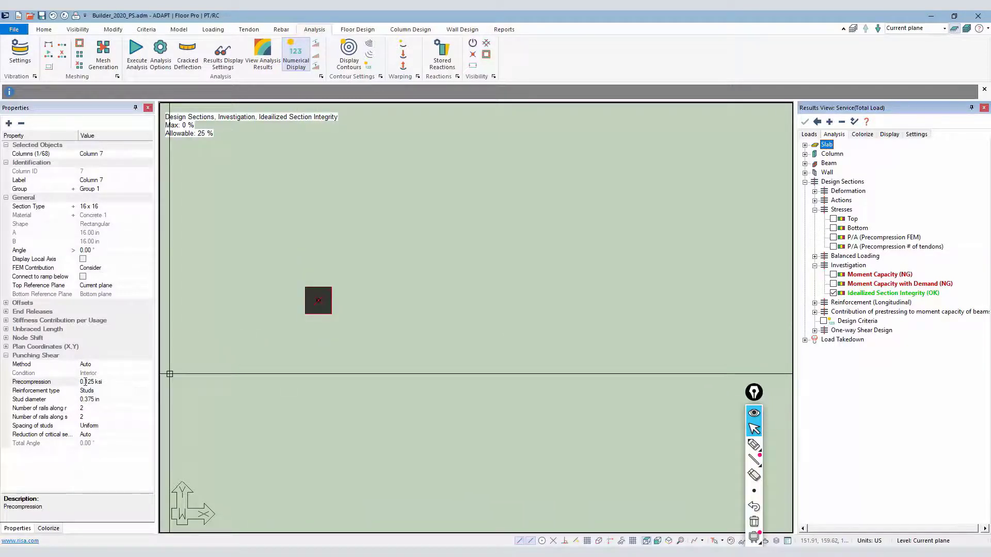
drag(81, 382, 104, 383)
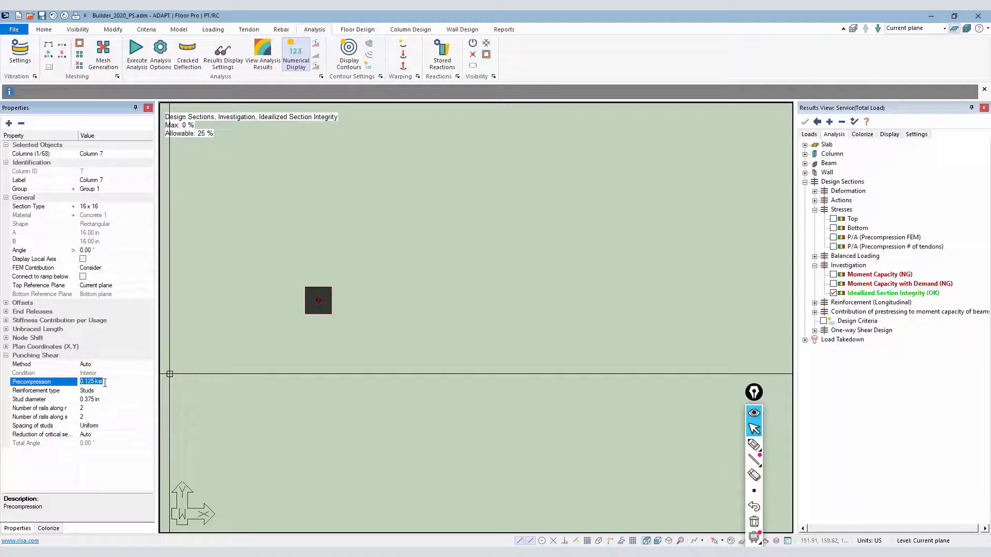
Switch the column's punching shear reinforcement type to Stirrups and back to Studs
click(63, 392)
click(148, 391)
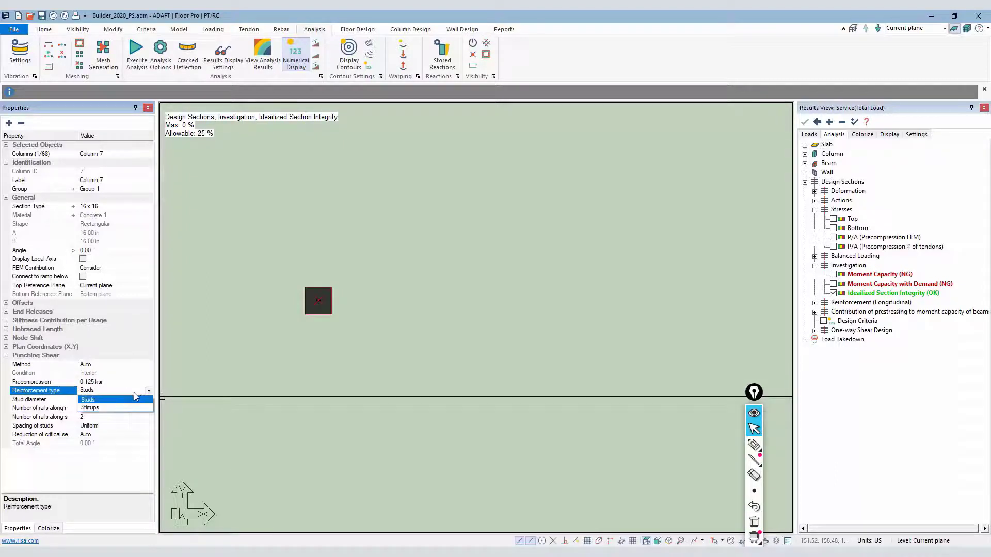
click(109, 408)
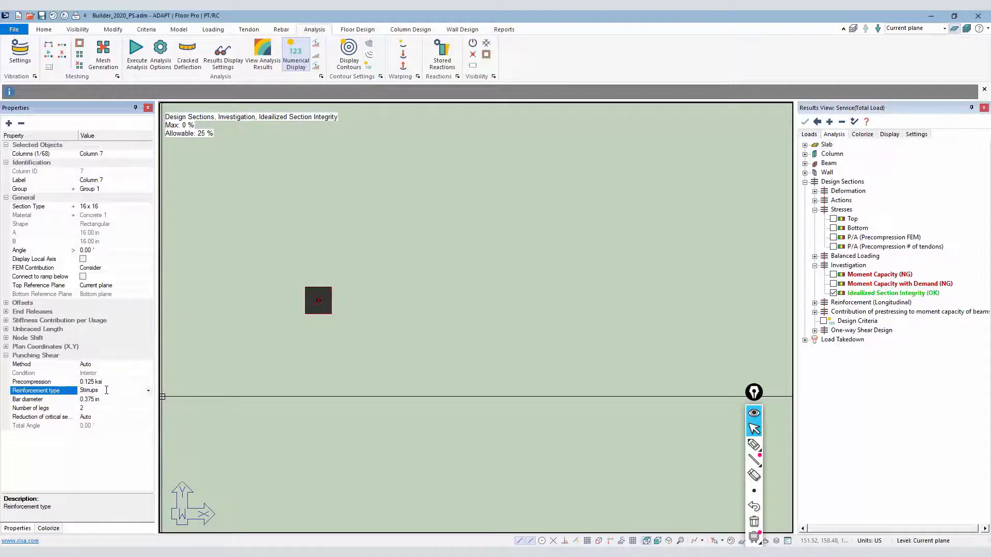
click(356, 30)
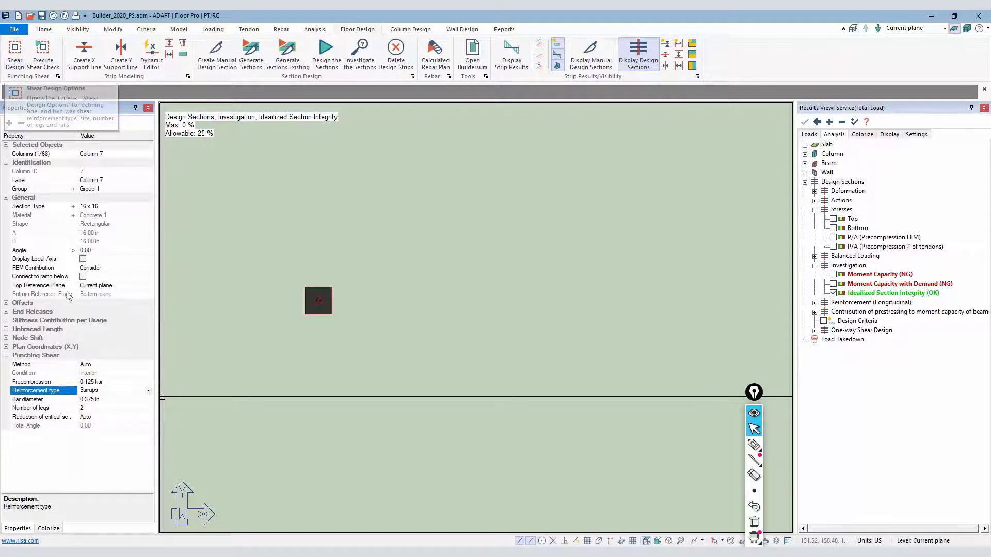
click(148, 391)
click(116, 400)
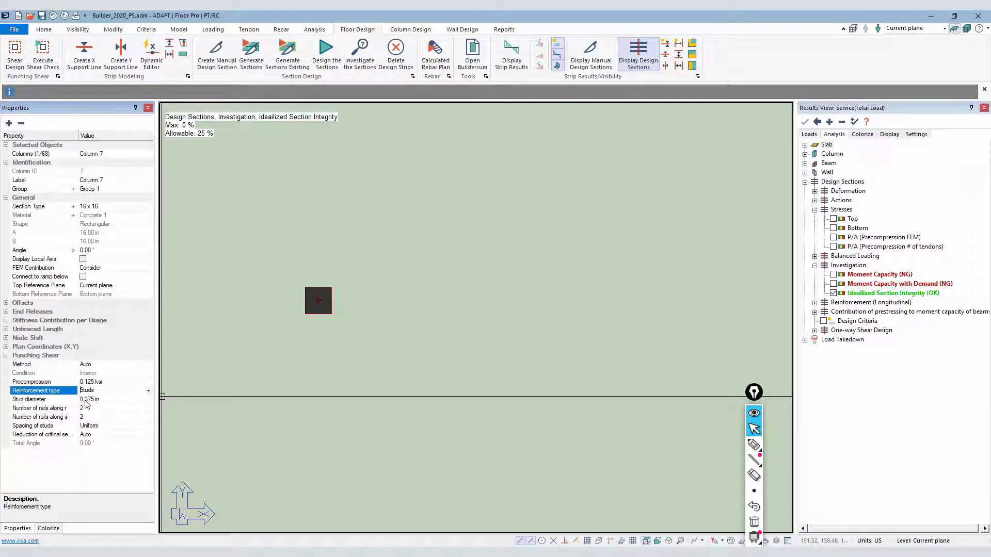
Set the column's reinforcement type to Stirrups and examine the available bar diameters
click(148, 392)
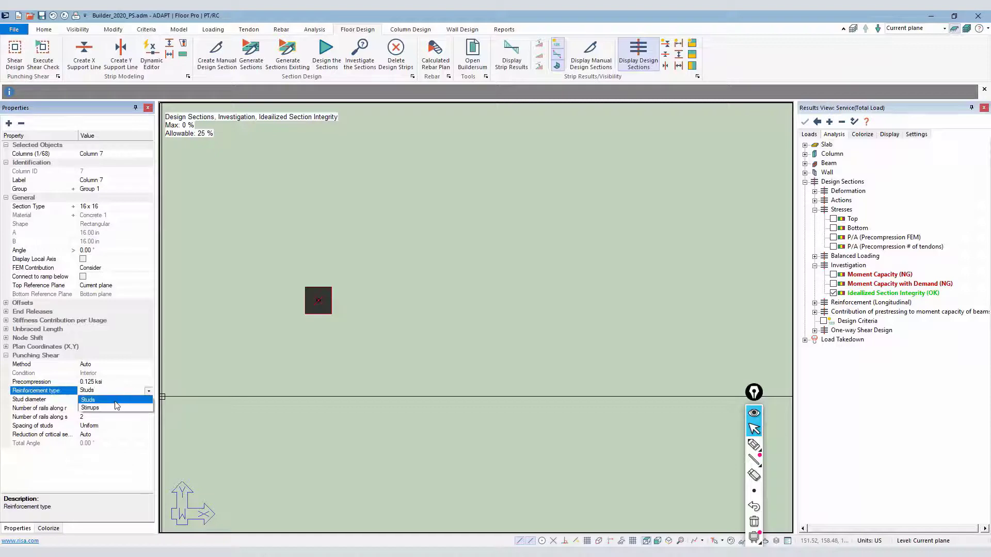
click(133, 407)
click(133, 401)
click(148, 399)
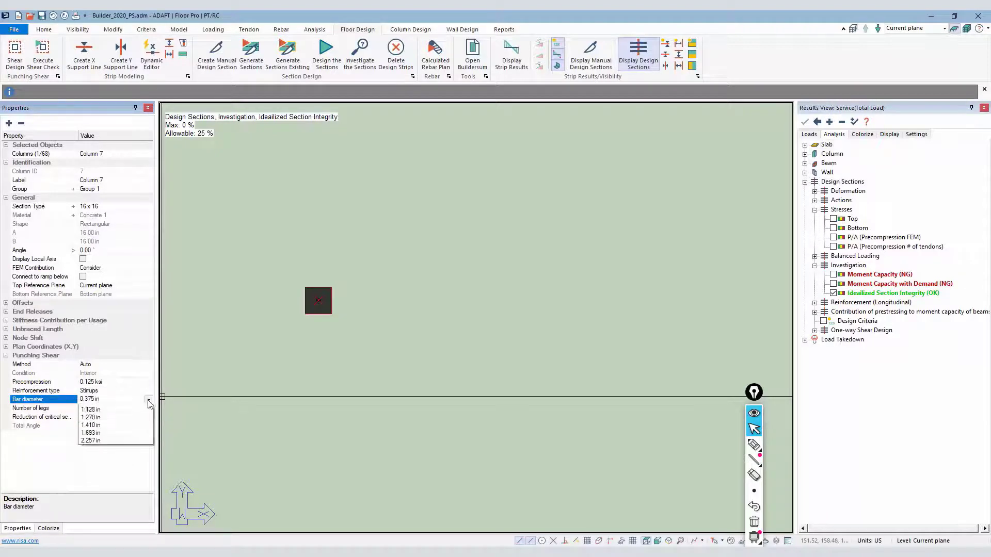
click(102, 395)
click(101, 393)
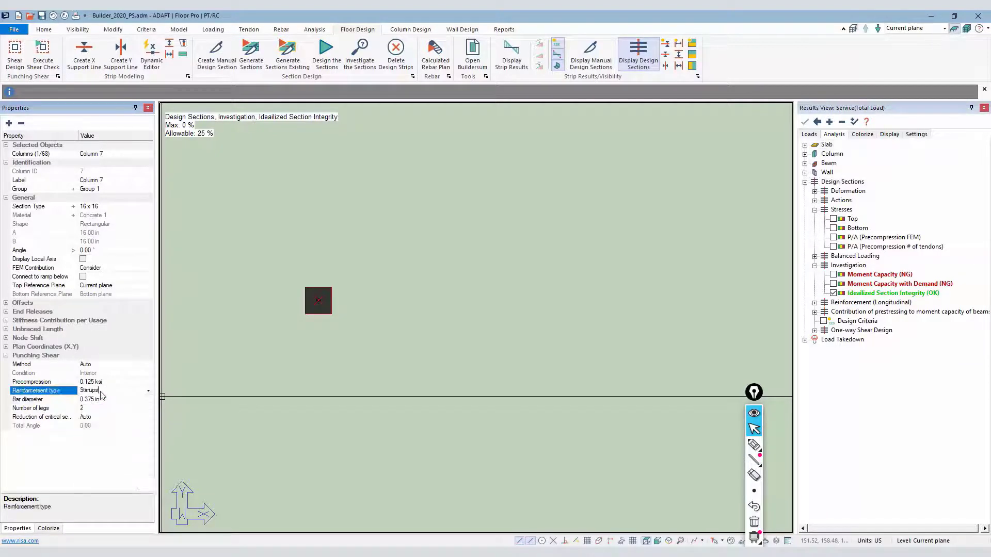
click(66, 401)
Restore the column's punching shear reinforcement type to Studs
click(108, 393)
click(149, 391)
click(96, 408)
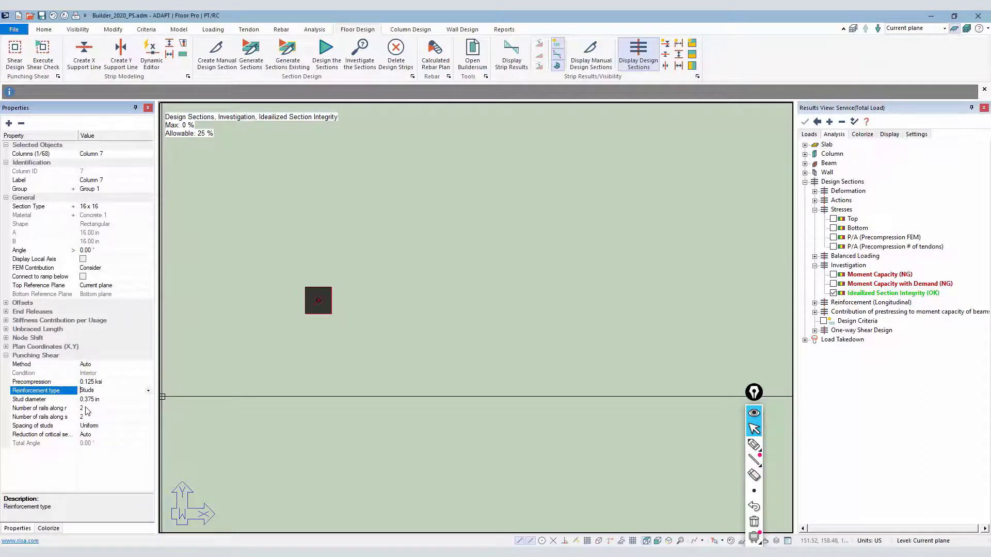
Sketch an upward s axis and a sideways r axis from the column centre with the annotation pen and label both
click(754, 445)
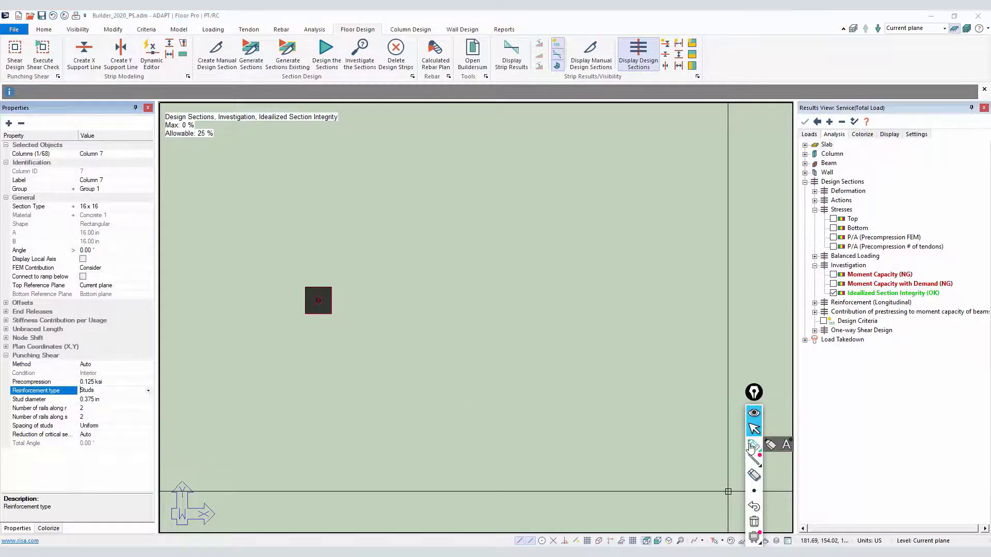
mouse_move(320, 249)
mouse_down()
mouse_move(317, 302)
mouse_move(370, 302)
mouse_move(377, 311)
mouse_up()
mouse_move(306, 252)
mouse_down()
mouse_move(314, 244)
mouse_move(326, 251)
mouse_move(344, 226)
mouse_move(333, 243)
mouse_up()
mouse_move(398, 307)
mouse_down()
mouse_move(401, 296)
mouse_move(421, 302)
mouse_up()
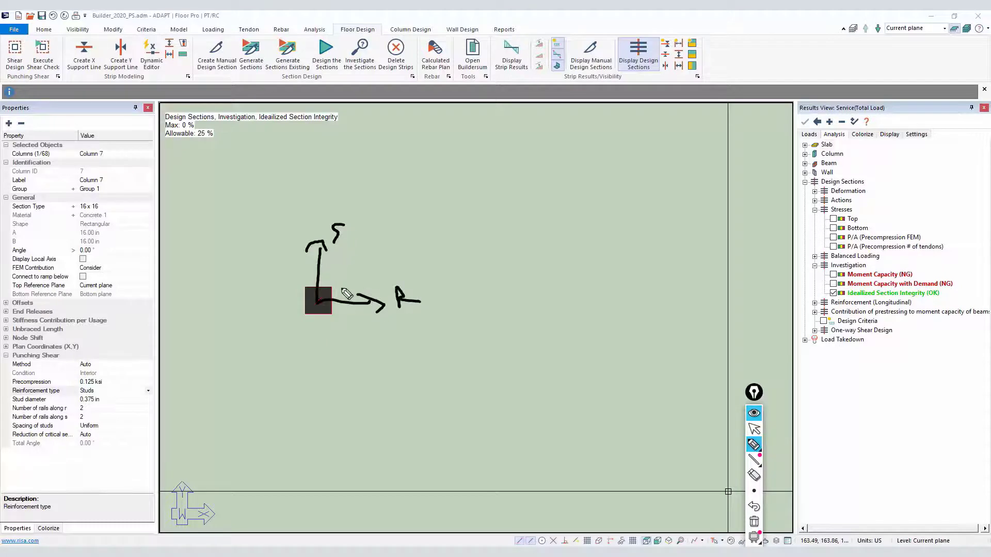
Sketch two stud rails off each of the four column faces, then clear all the annotations
mouse_move(334, 289)
mouse_down()
mouse_move(362, 300)
mouse_move(340, 308)
mouse_up()
drag(332, 241, 331, 279)
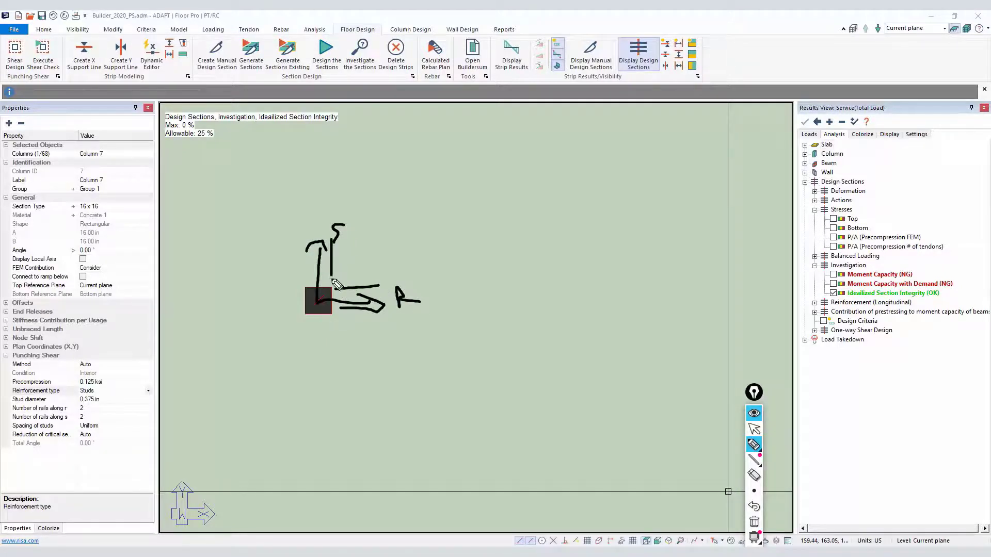
mouse_move(302, 244)
mouse_down()
mouse_move(302, 300)
mouse_move(303, 289)
mouse_move(255, 298)
mouse_move(287, 308)
mouse_move(222, 313)
mouse_up()
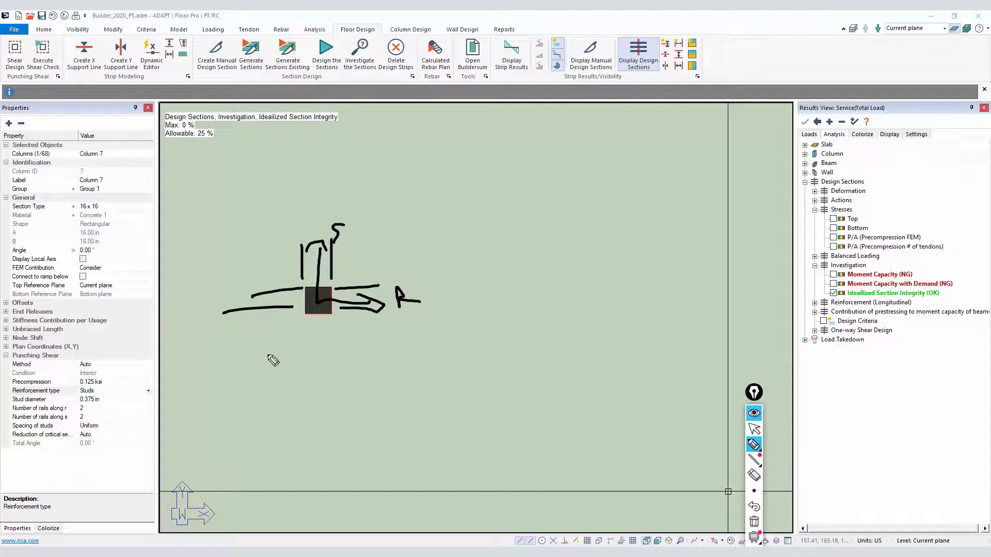
mouse_move(302, 328)
mouse_down()
mouse_move(307, 390)
mouse_move(326, 386)
mouse_up()
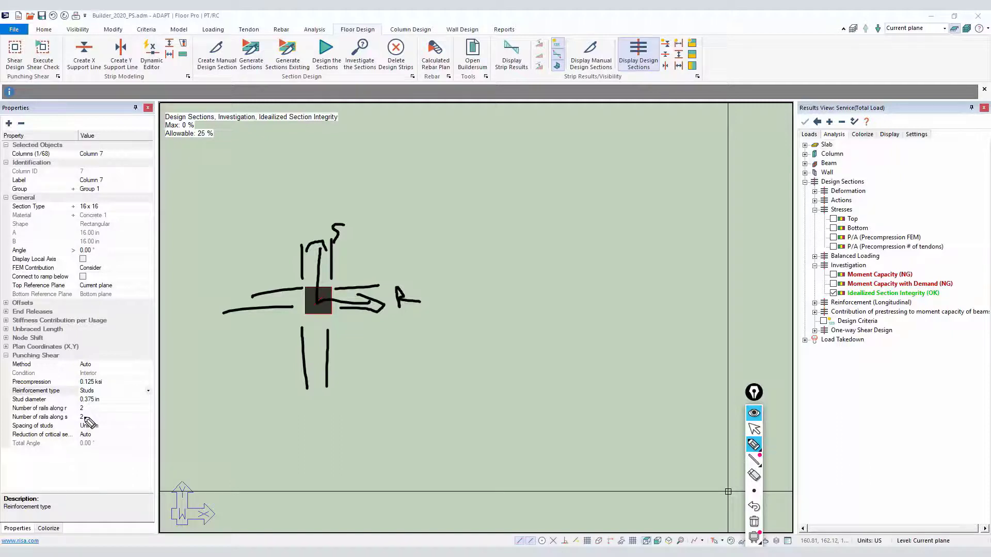
click(754, 429)
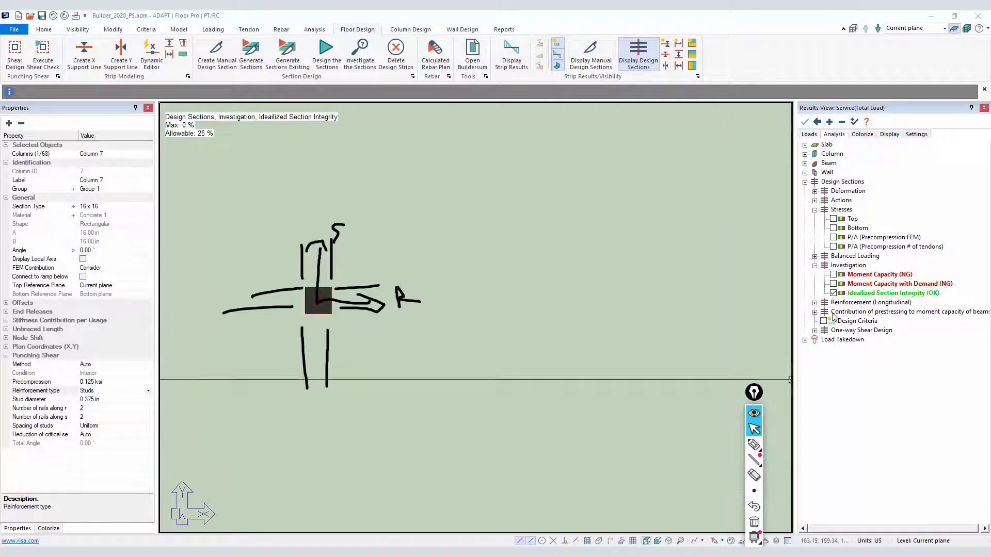
click(754, 522)
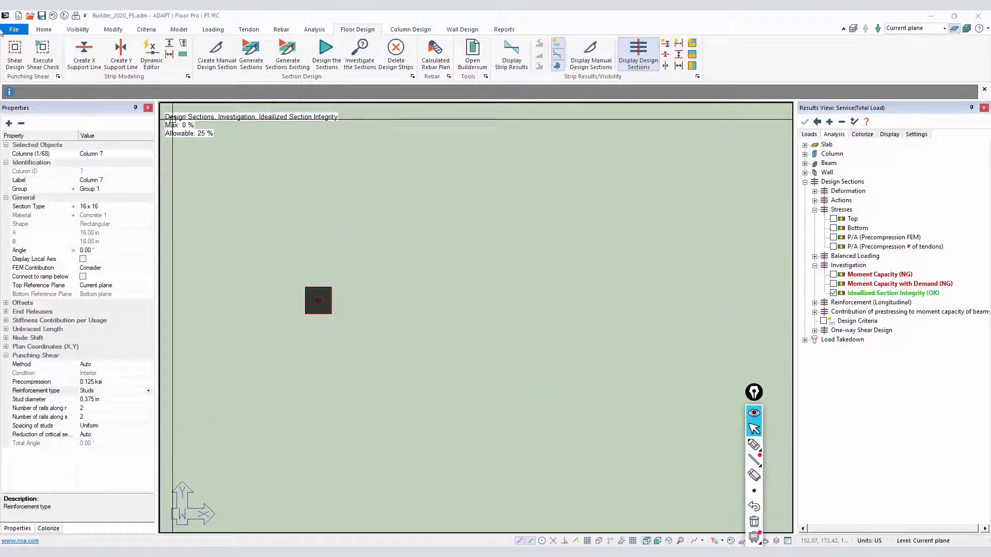
Review the punching shear options in the shear design criteria and close them
click(15, 63)
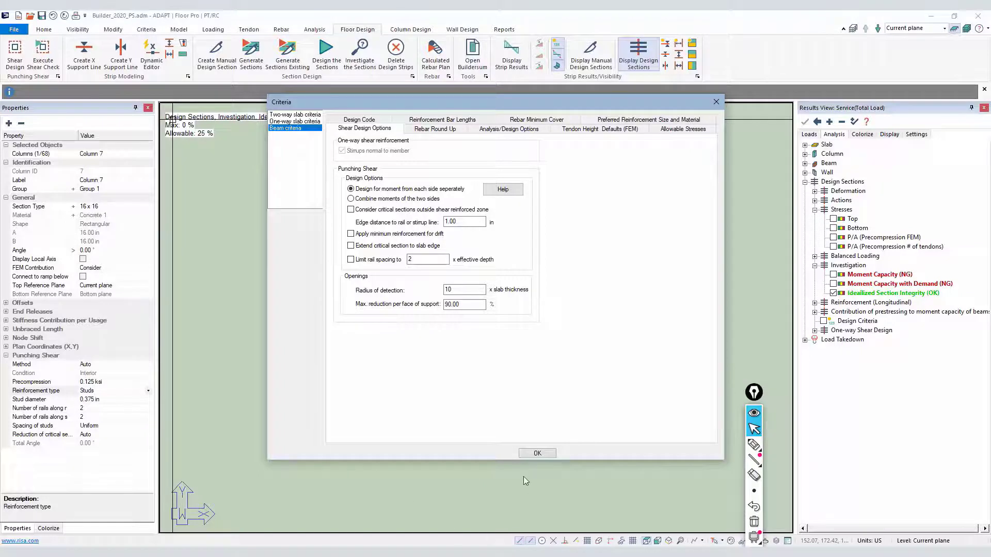
click(537, 453)
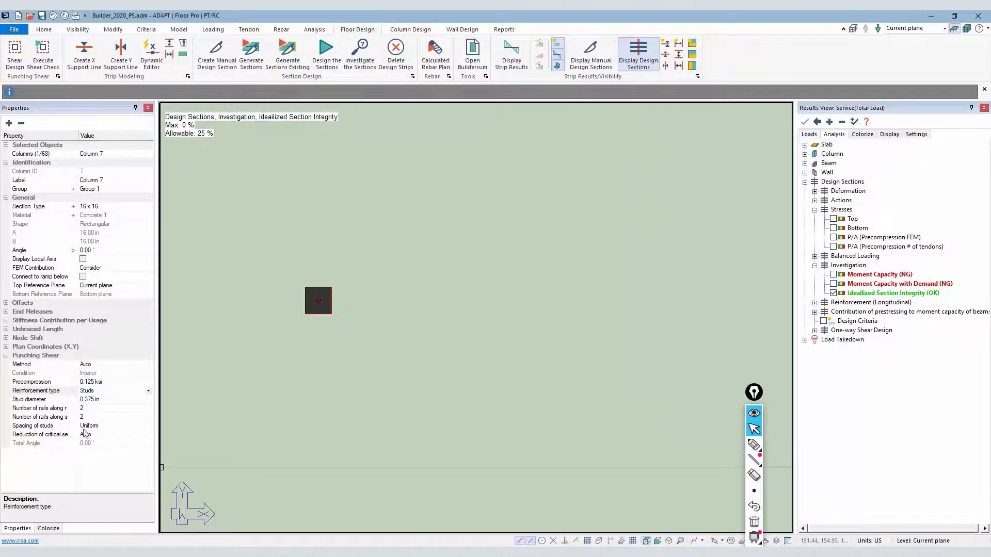
Set the column's spacing of studs to Calculated
click(107, 426)
click(148, 426)
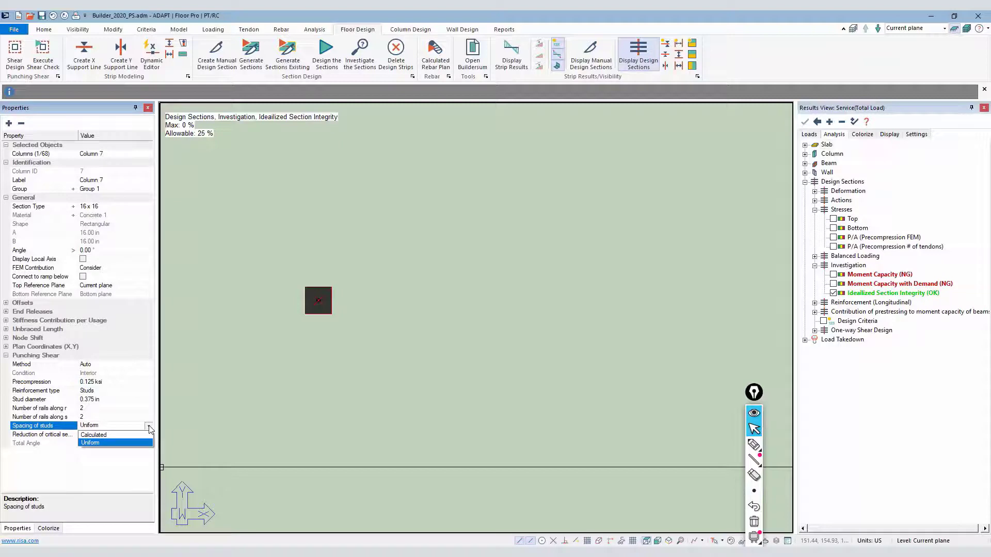
click(118, 436)
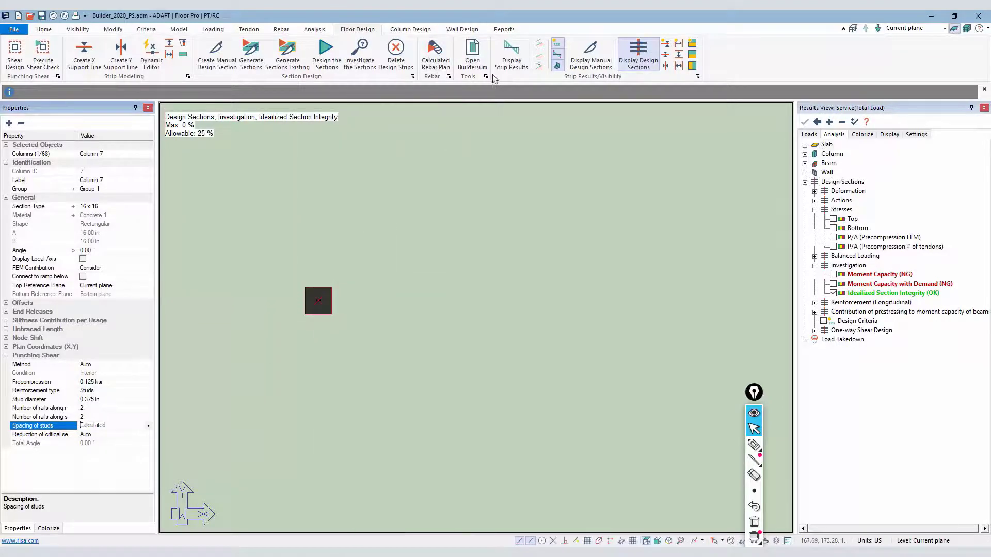
Examine which punching shear reports are available without generating one
click(504, 29)
click(267, 55)
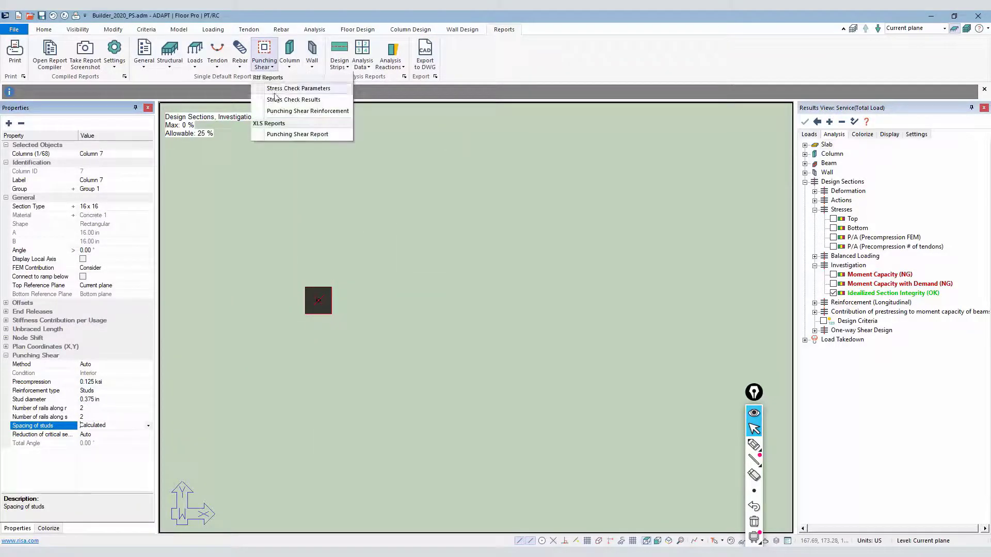
click(379, 215)
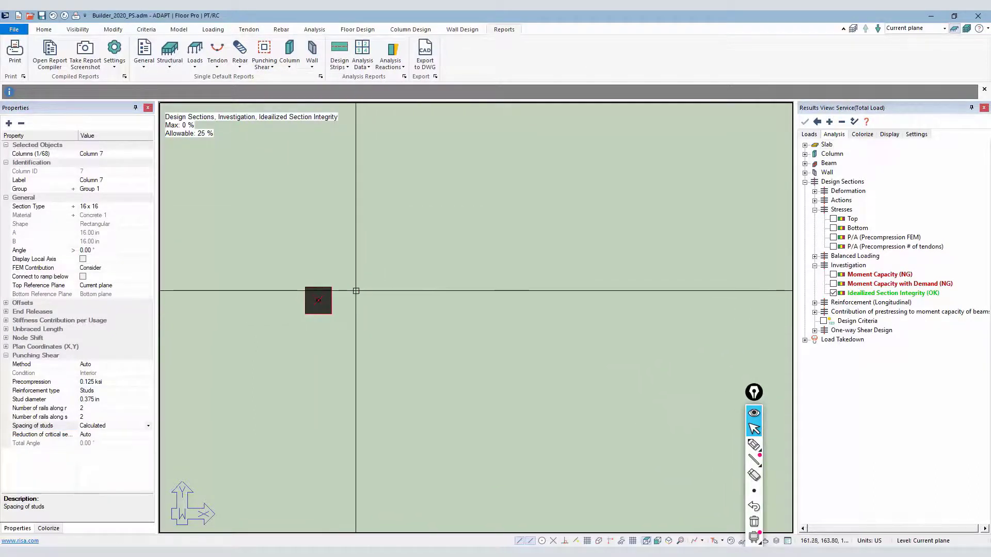
Restore the column's spacing of studs to Uniform
click(148, 425)
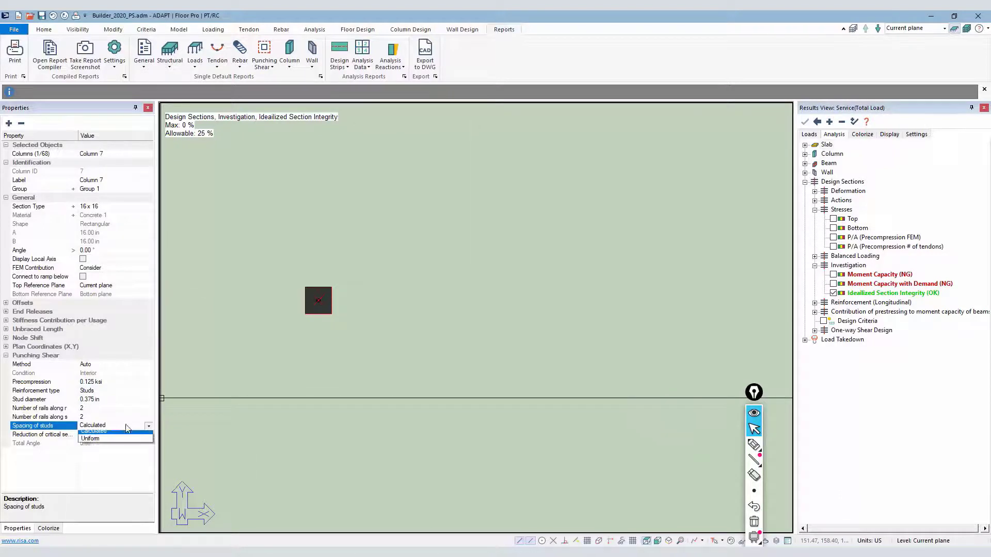
click(114, 443)
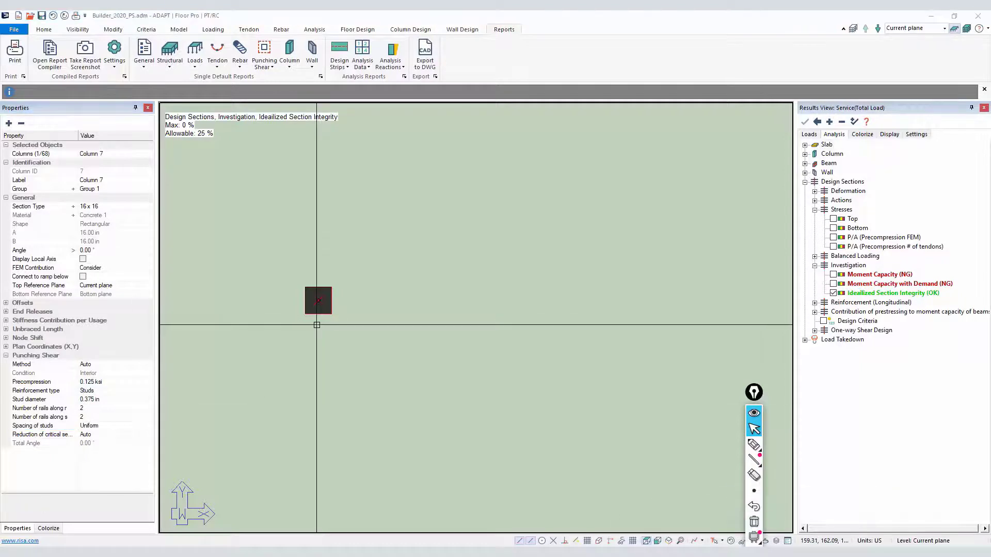
Examine the choices for the column's reduction of critical section, leave it on Auto and deselect the column
click(99, 439)
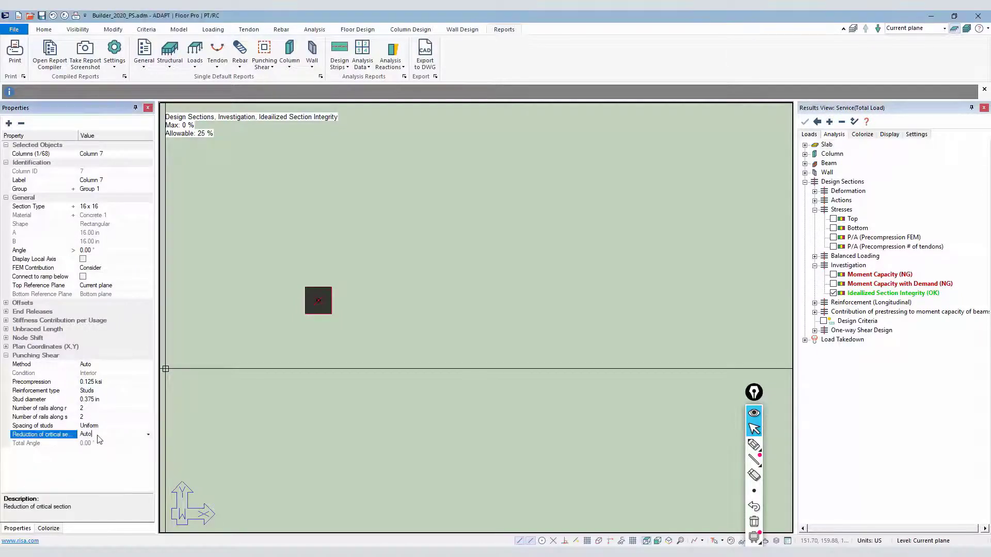
click(149, 437)
click(88, 448)
click(487, 365)
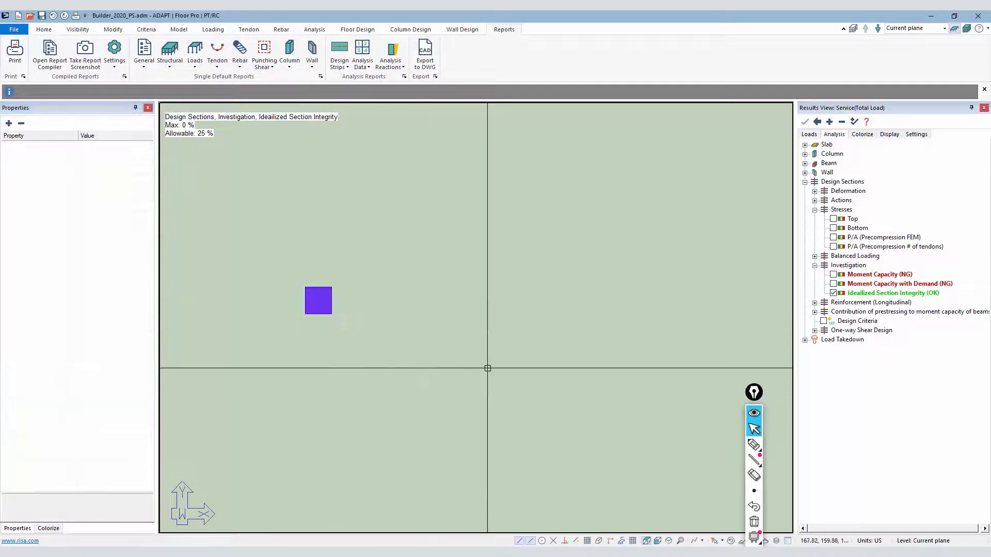
Draw a four-sided slab opening diagonally above the column, beyond its upper corner
click(179, 30)
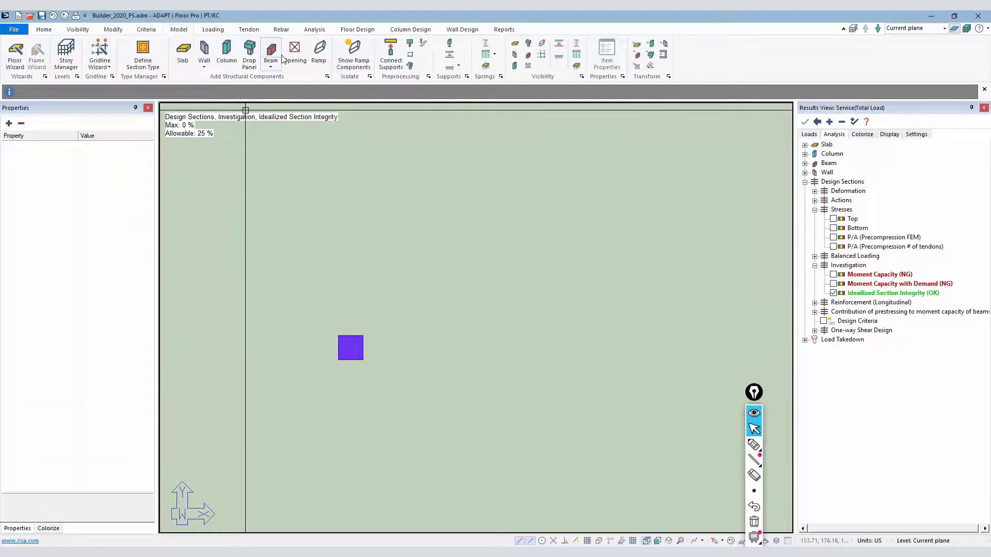
click(295, 52)
click(387, 253)
click(387, 308)
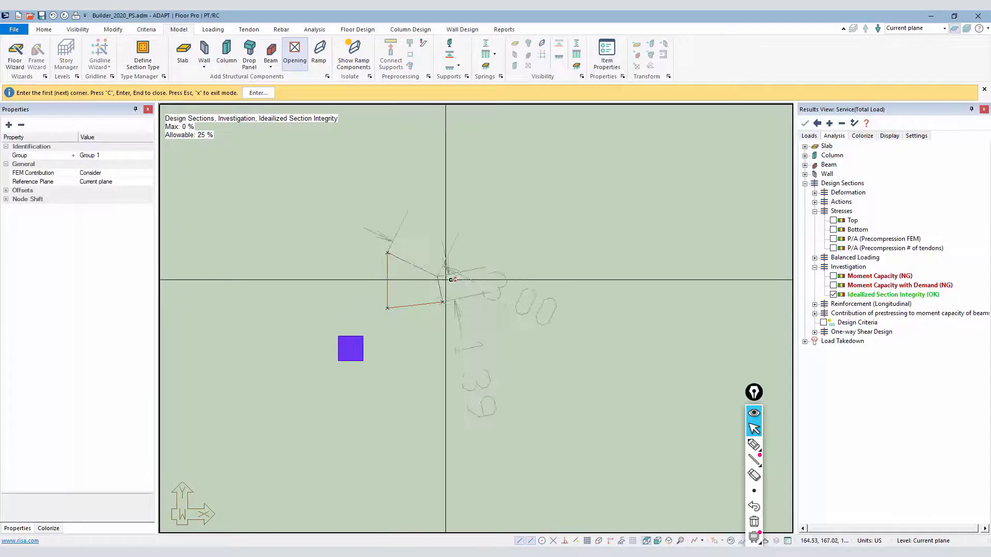
click(442, 302)
click(446, 255)
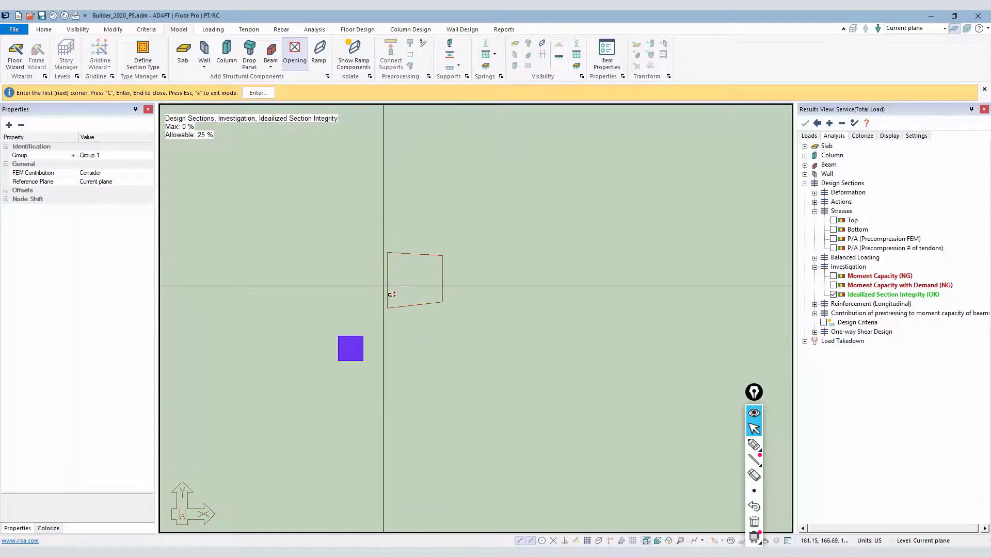
key(Return)
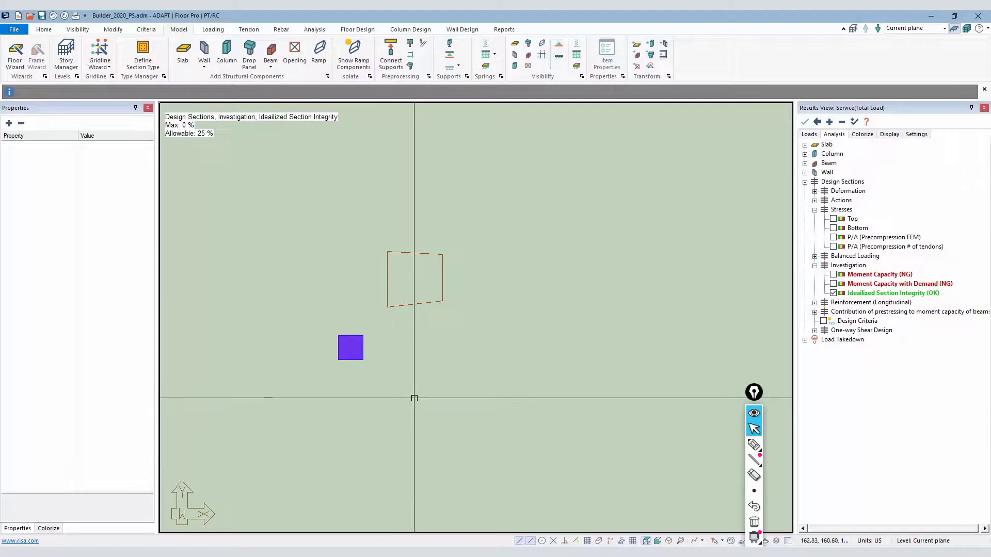
Set the new opening's FEM contribution to Disregard
click(413, 304)
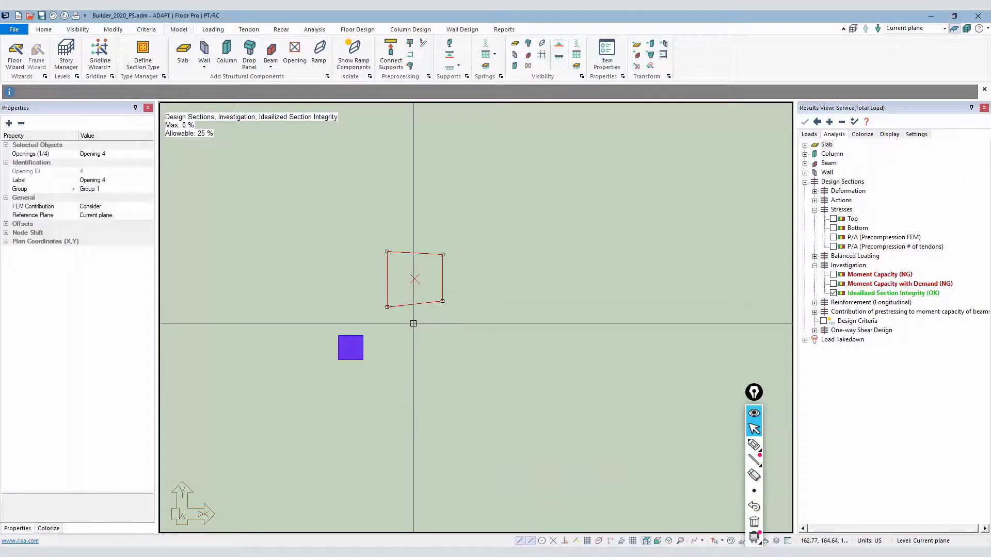
right_click(413, 323)
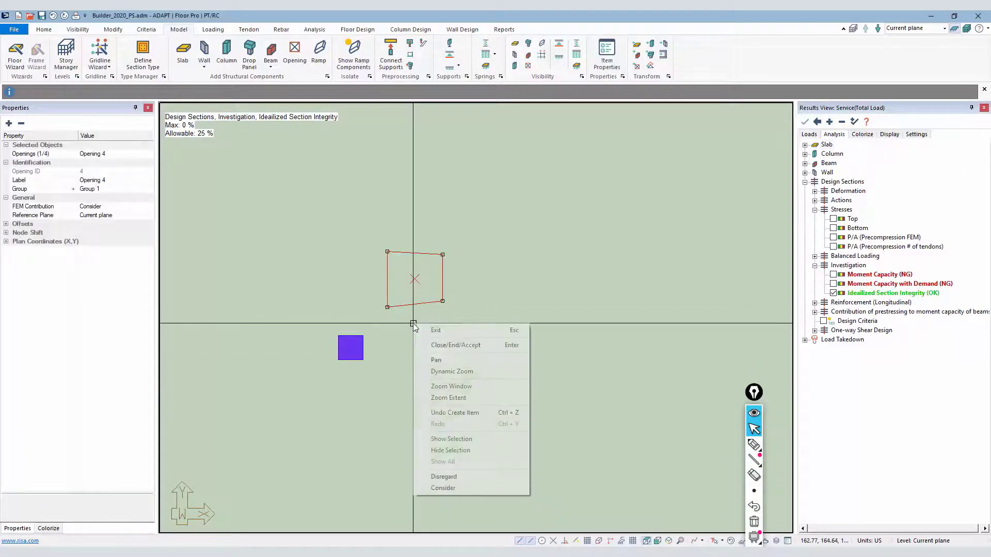
click(439, 476)
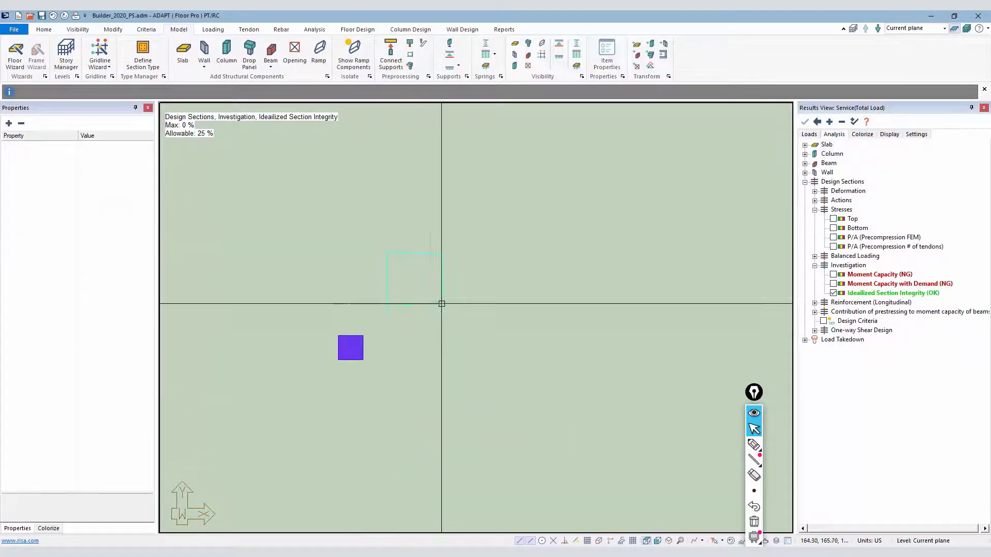
Select the disregarded opening, examine its properties and remove it from the slab
click(402, 288)
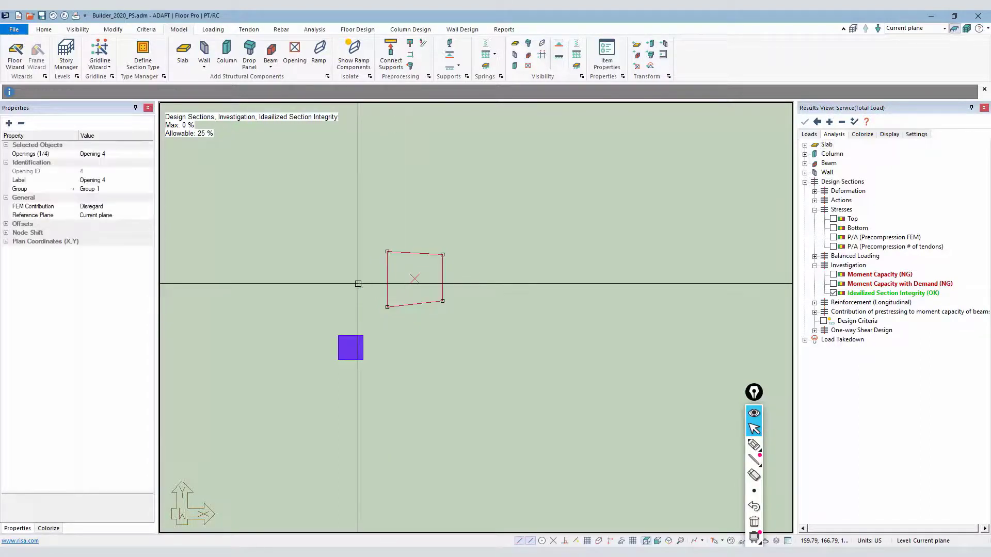
key(Escape)
Select the column and sketch three pairs of pen lines radiating from its centre to mark opening sectors
click(350, 347)
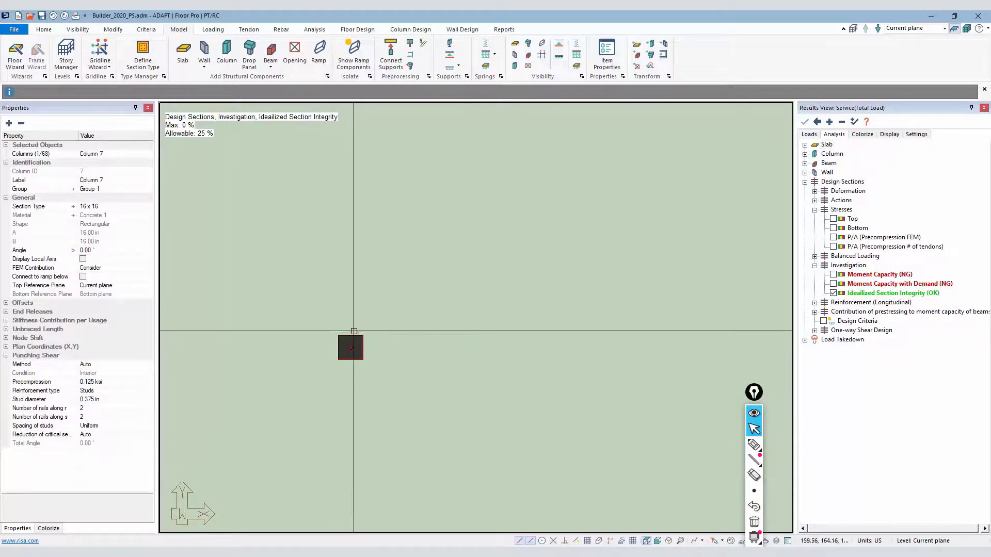
click(753, 444)
drag(356, 349, 427, 246)
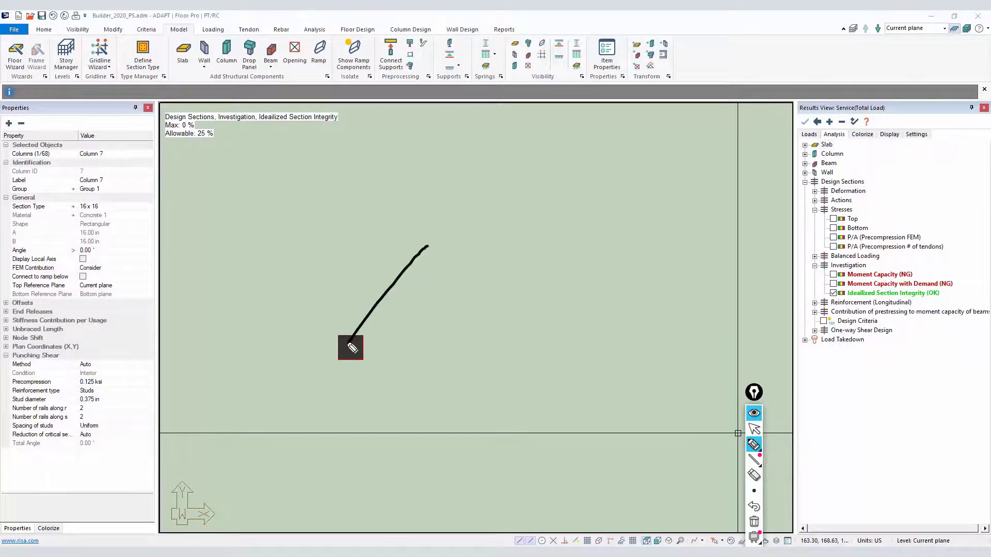
drag(354, 347, 479, 302)
drag(435, 410, 463, 423)
drag(353, 352, 370, 457)
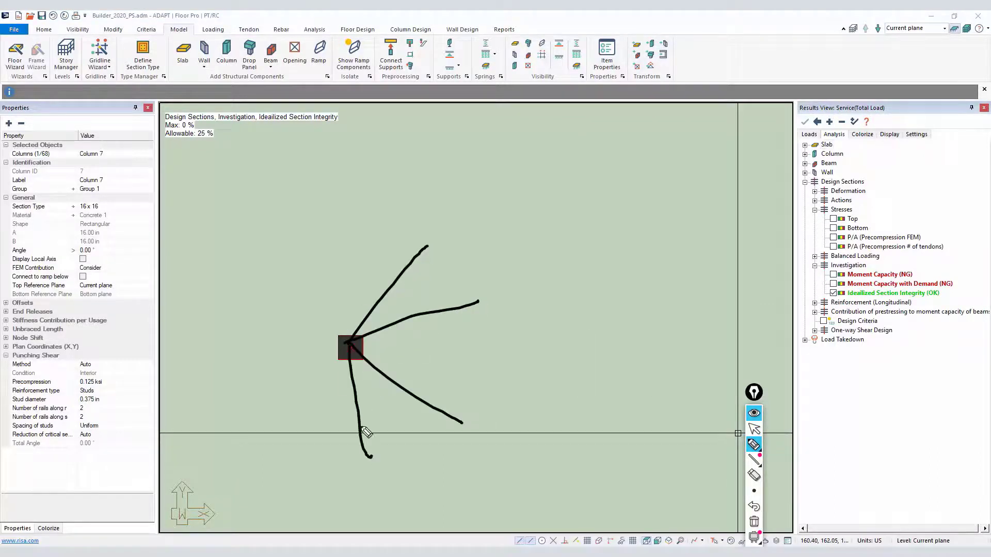
mouse_move(347, 343)
mouse_down()
mouse_move(230, 323)
mouse_move(195, 361)
mouse_up()
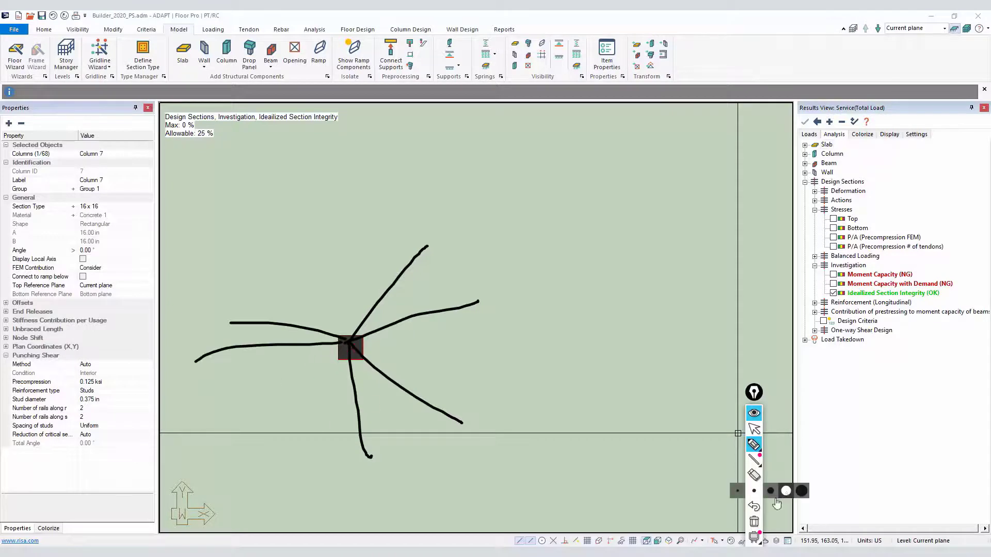
Switch the annotation pen to yellow and hatch the three sectors between the radiating lines
mouse_move(754, 475)
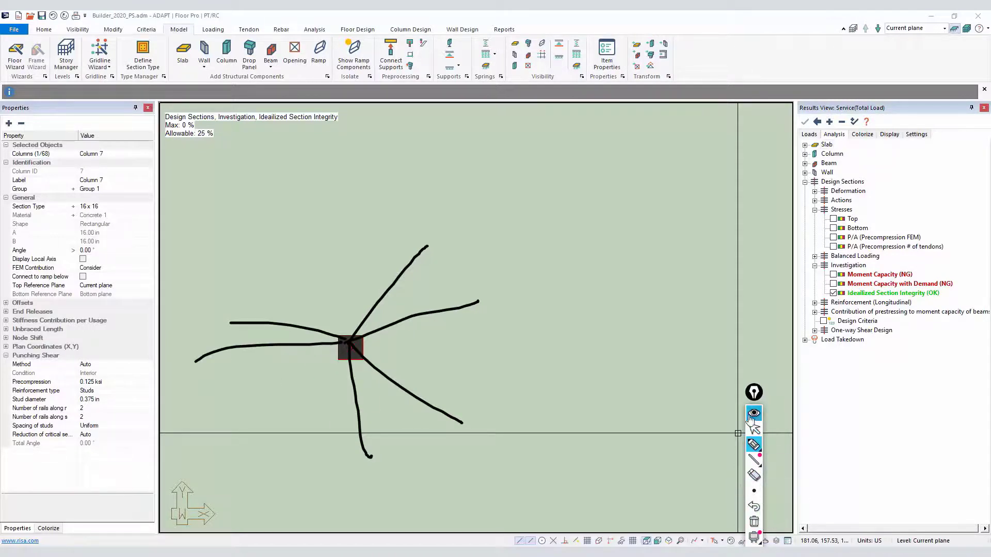
click(760, 492)
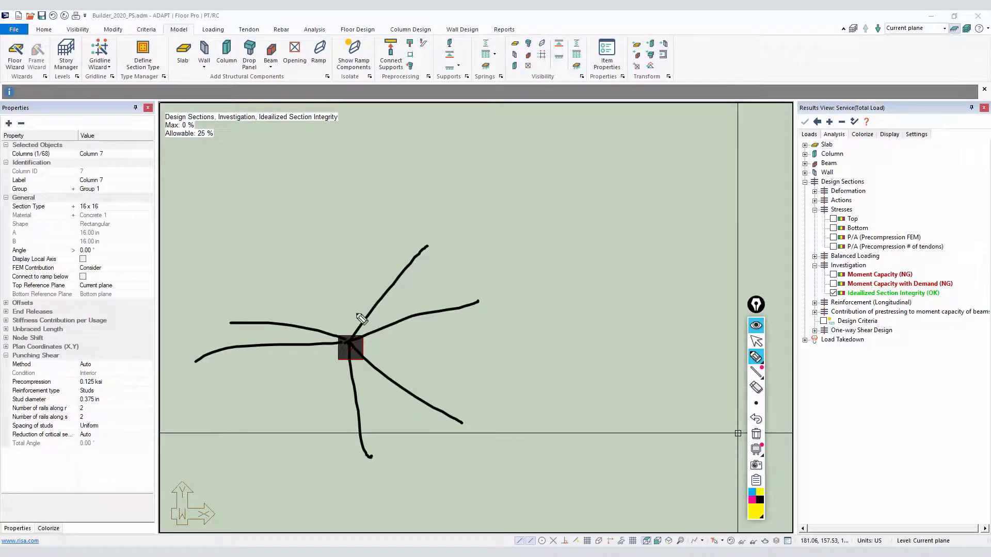
drag(373, 323, 398, 304)
drag(403, 289, 419, 302)
drag(424, 287, 431, 296)
mouse_move(364, 367)
mouse_down()
mouse_move(392, 387)
mouse_move(379, 406)
mouse_move(387, 442)
mouse_up()
mouse_move(306, 328)
mouse_down()
mouse_move(306, 348)
mouse_move(277, 340)
mouse_up()
drag(269, 332, 233, 333)
Sketch yellow axes with an R label and a rotation arrow around the column, then clear the annotations and deselect the column
mouse_move(345, 345)
mouse_down()
mouse_move(455, 346)
mouse_move(458, 365)
mouse_move(347, 217)
mouse_move(366, 255)
mouse_up()
mouse_move(477, 347)
mouse_down()
mouse_move(522, 334)
mouse_move(543, 354)
mouse_up()
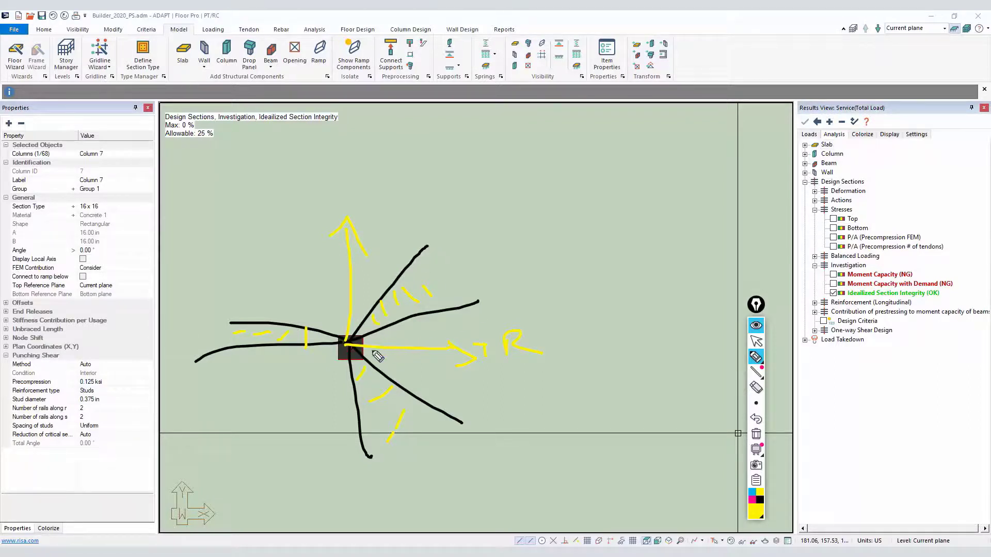
mouse_move(398, 346)
mouse_down()
mouse_move(375, 323)
mouse_move(321, 323)
mouse_move(310, 354)
mouse_move(328, 381)
mouse_move(373, 369)
mouse_up()
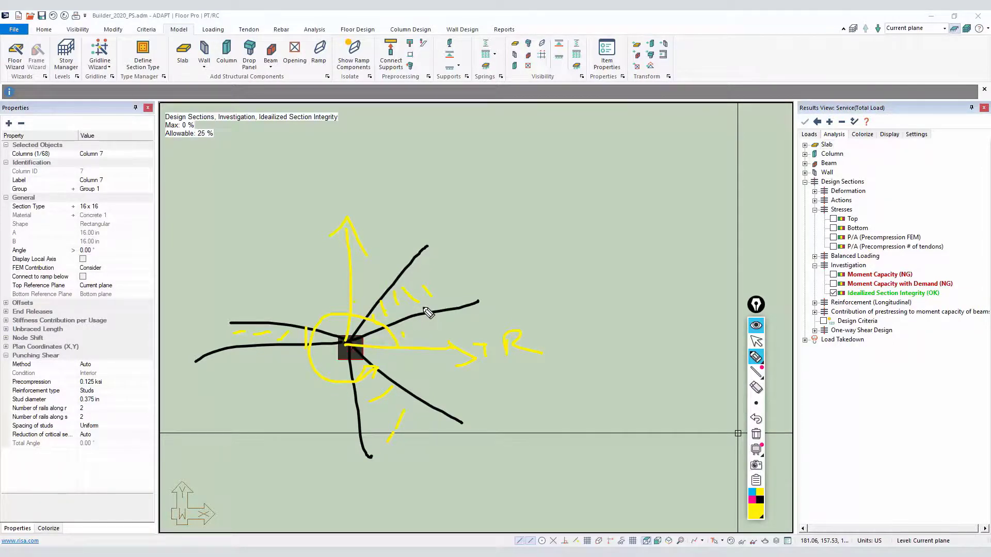
click(479, 295)
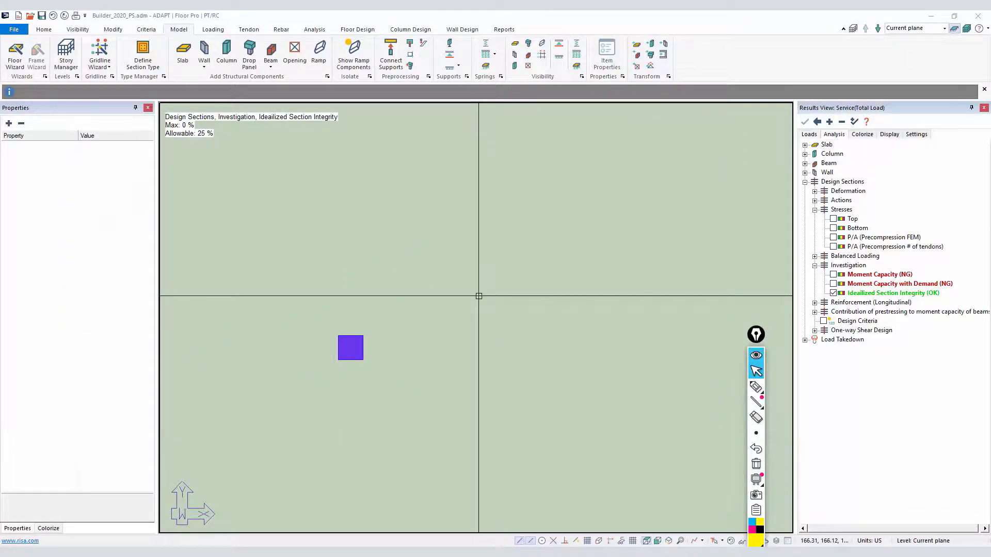
scroll(478, 261, down, 5)
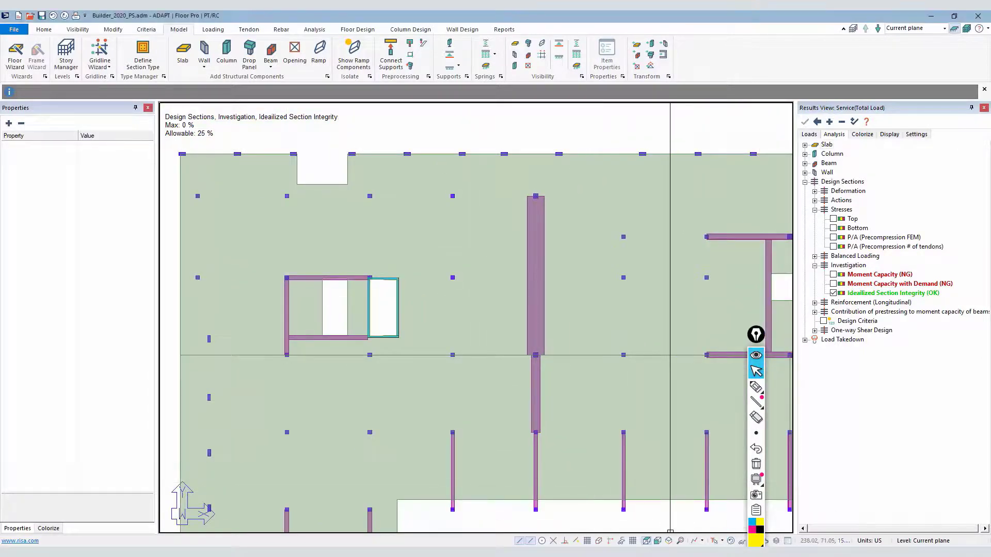
Run the structural analysis with all nine load combinations and uncracked stiffness modifiers
scroll(343, 228, down, 2)
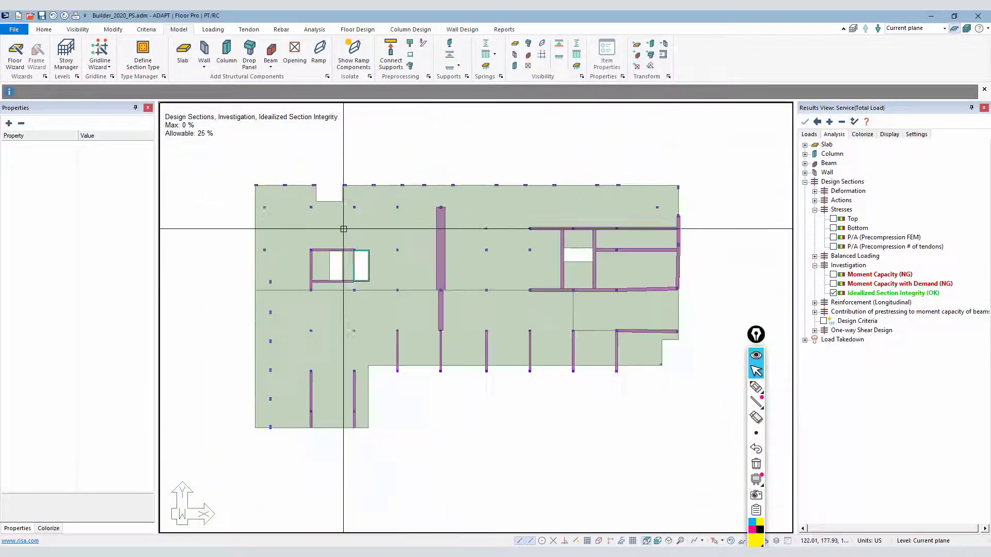
click(314, 30)
click(137, 57)
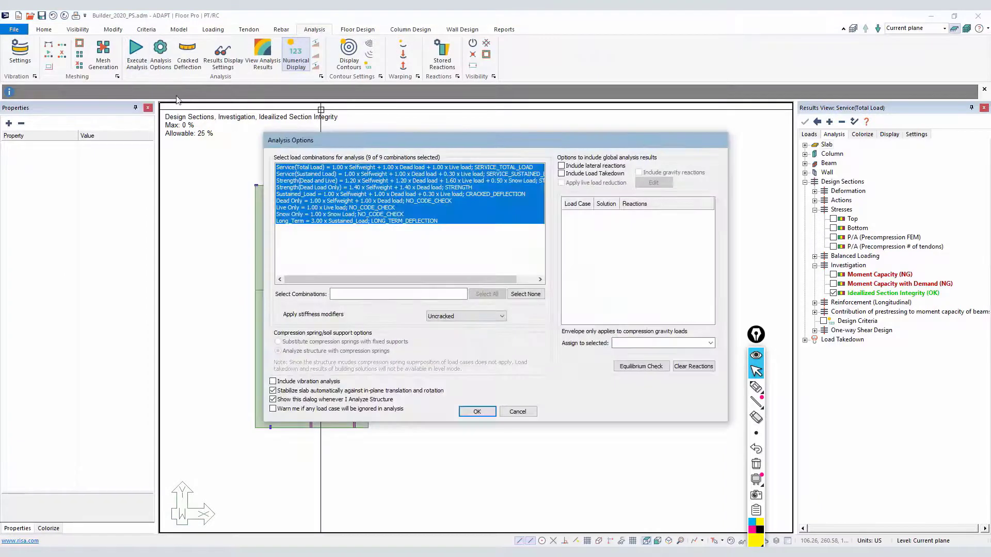
click(478, 412)
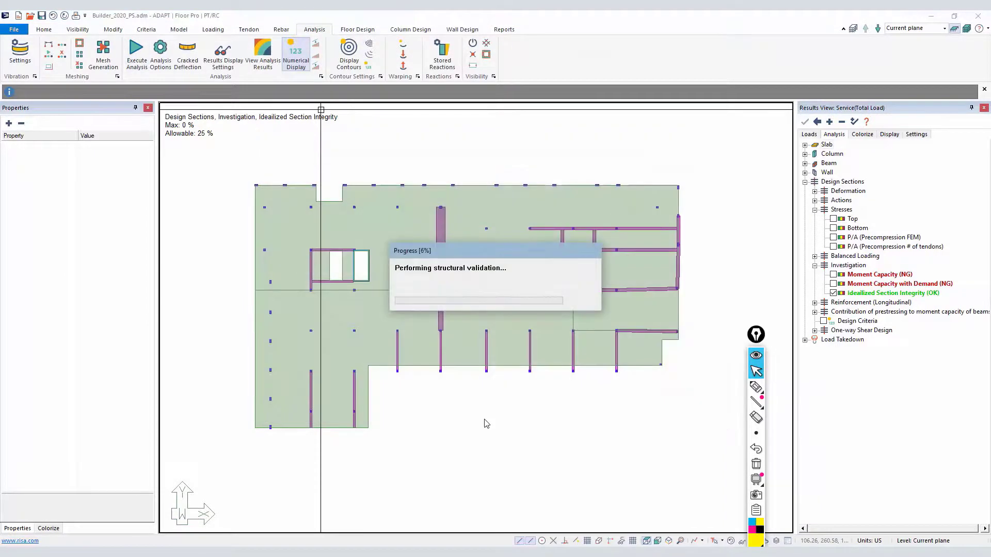
Review the punching shear design options in the shear design criteria and accept them
click(358, 29)
click(17, 61)
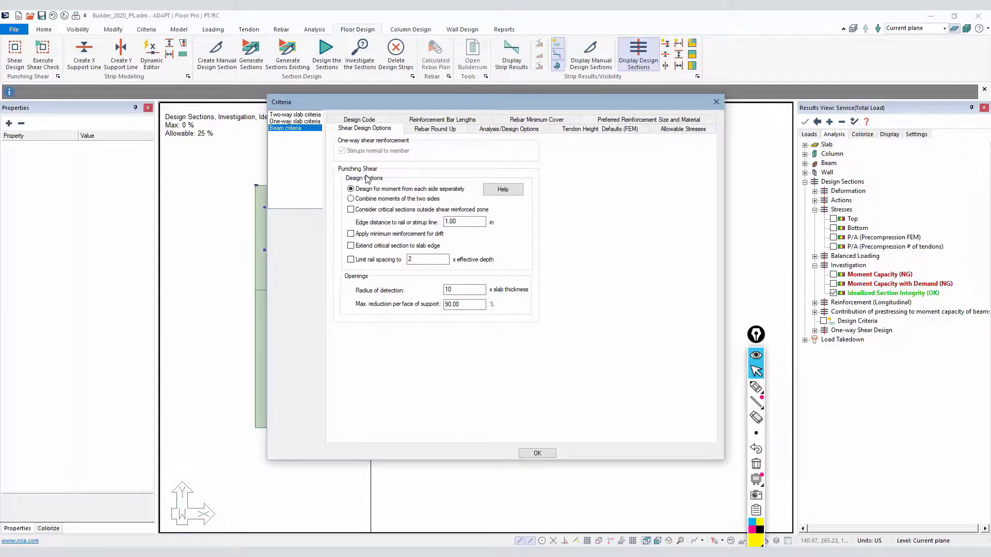
click(537, 453)
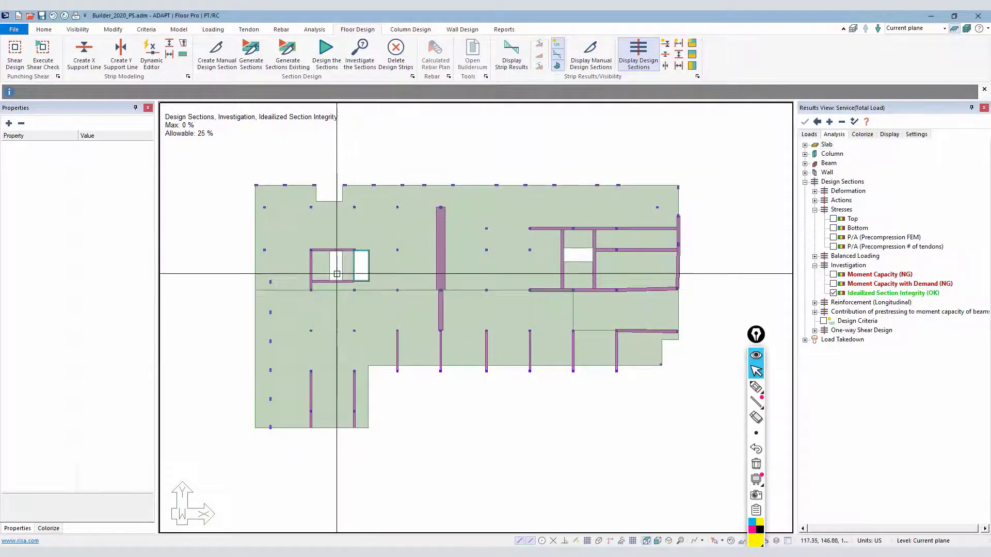
scroll(241, 250, up, 4)
scroll(279, 238, down, 2)
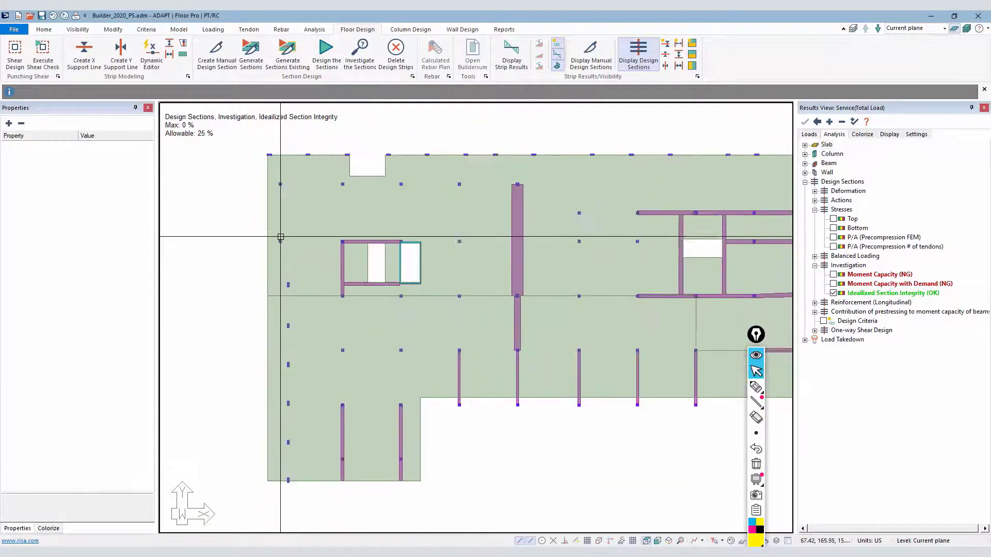
drag(274, 227, 309, 455)
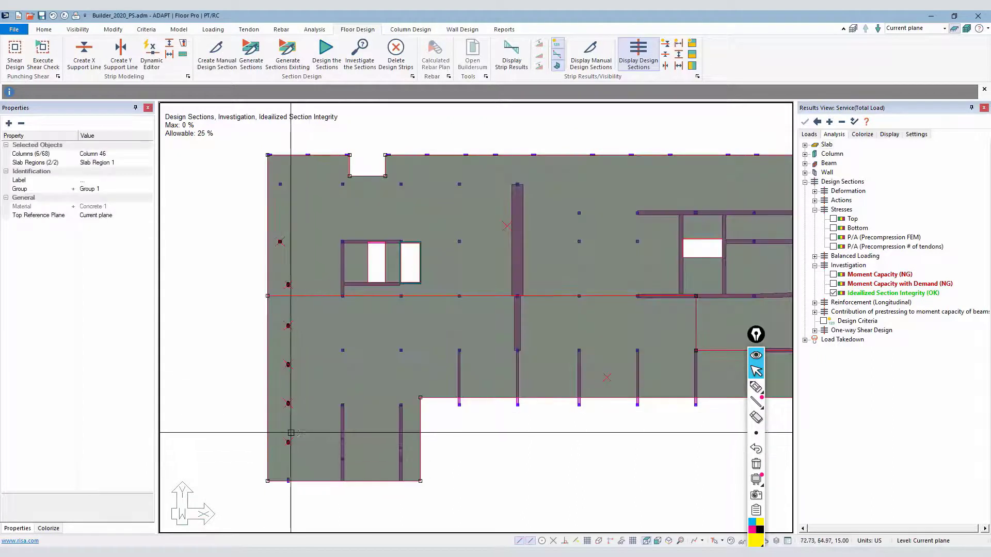
key(Escape)
Set the stud diameter to 0.75 and the number of rails along r to 3 for the six columns along the slab's west edge
scroll(287, 256, up, 1)
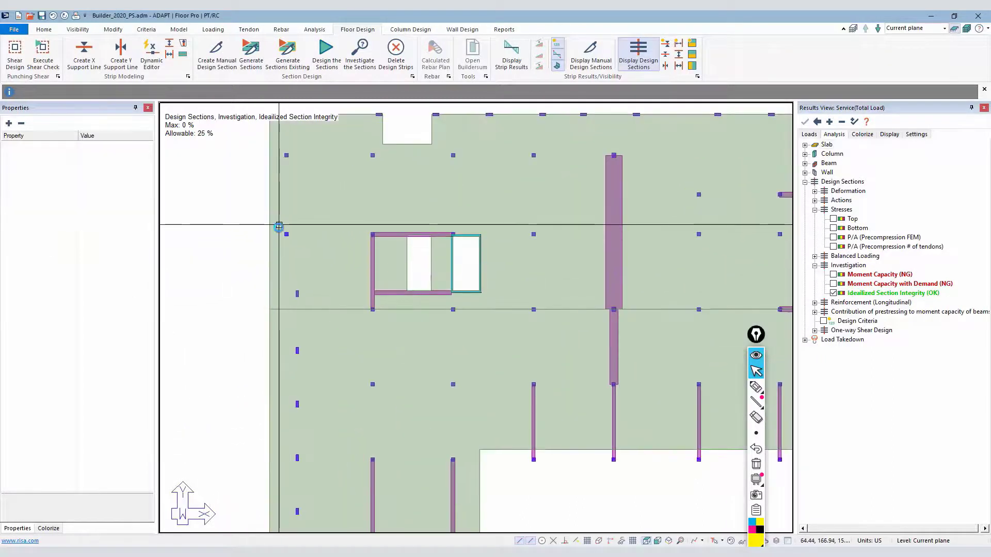
drag(277, 224, 323, 460)
scroll(306, 323, down, 1)
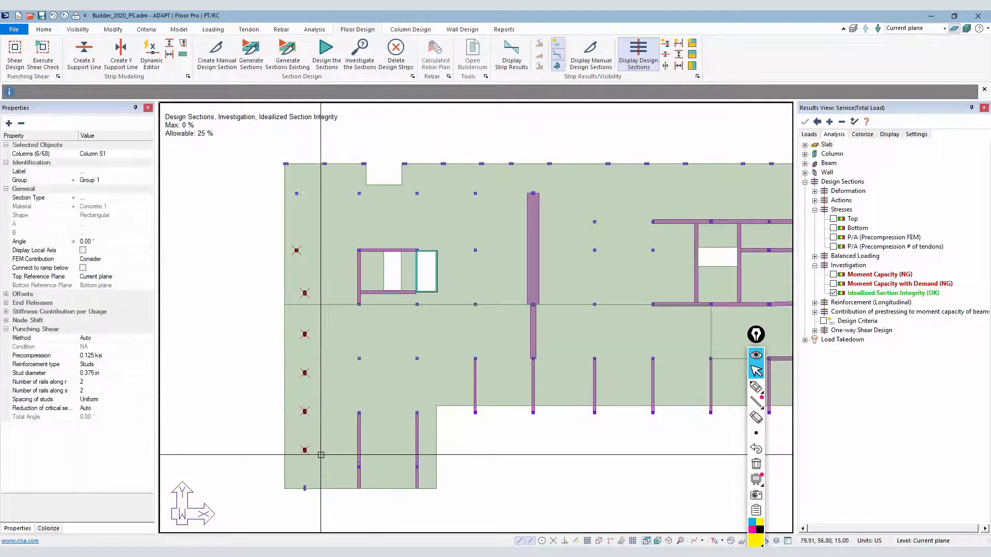
click(116, 373)
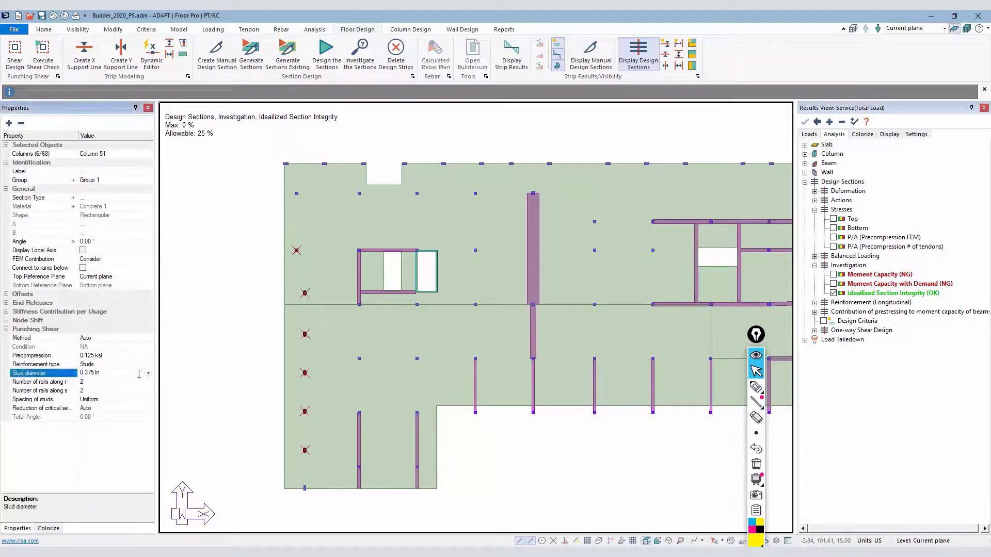
click(115, 374)
click(109, 411)
click(109, 382)
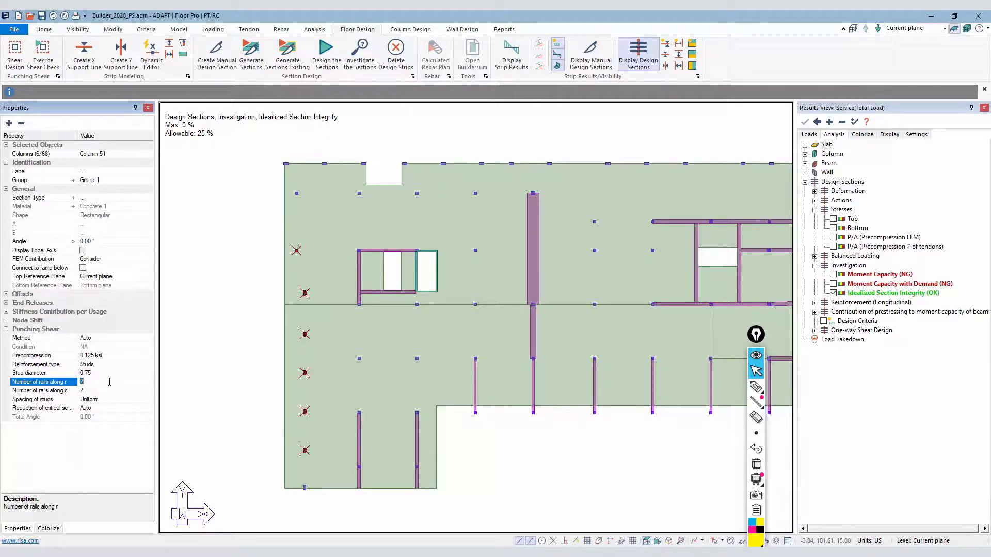
text(3)
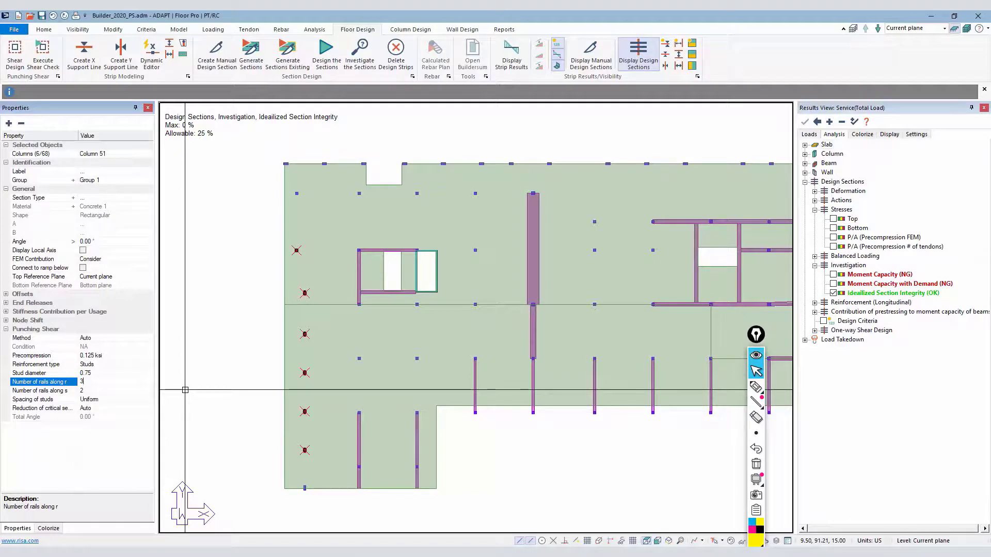
click(185, 390)
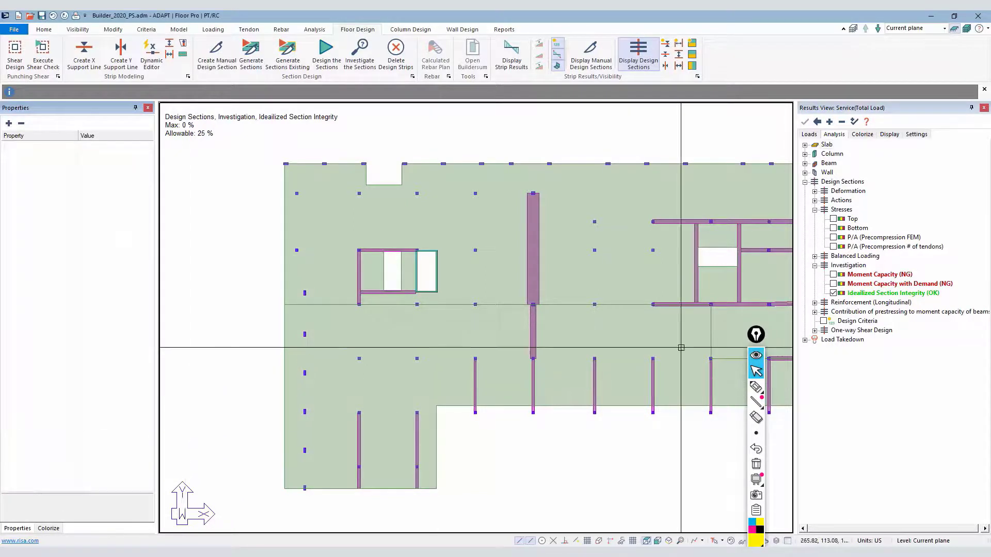
Execute the punching shear check and list the available punching shear results
click(49, 53)
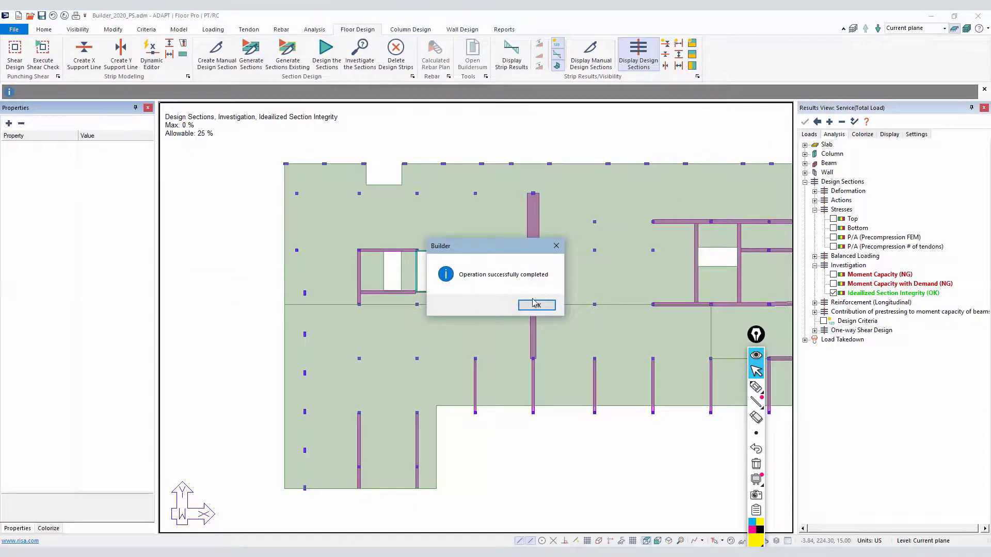
click(537, 306)
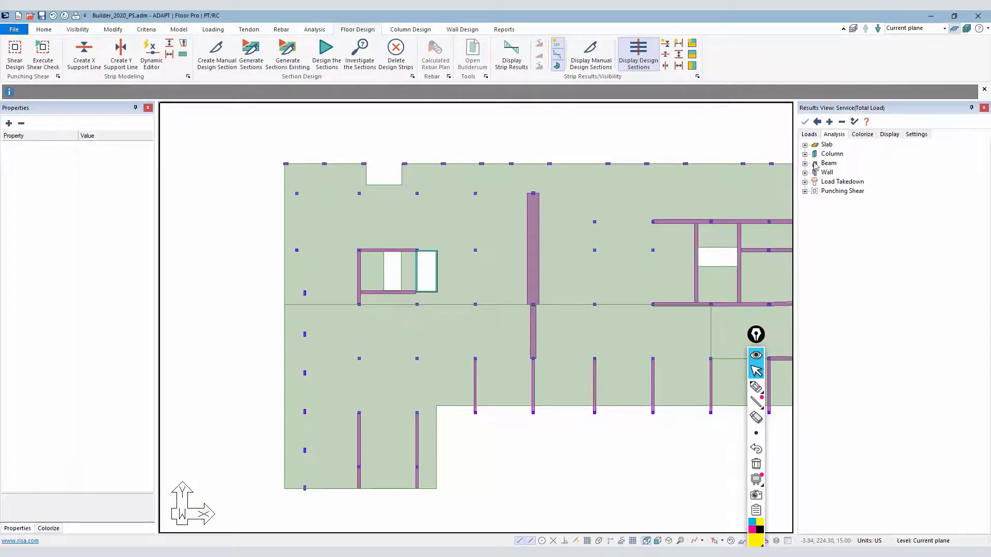
click(805, 191)
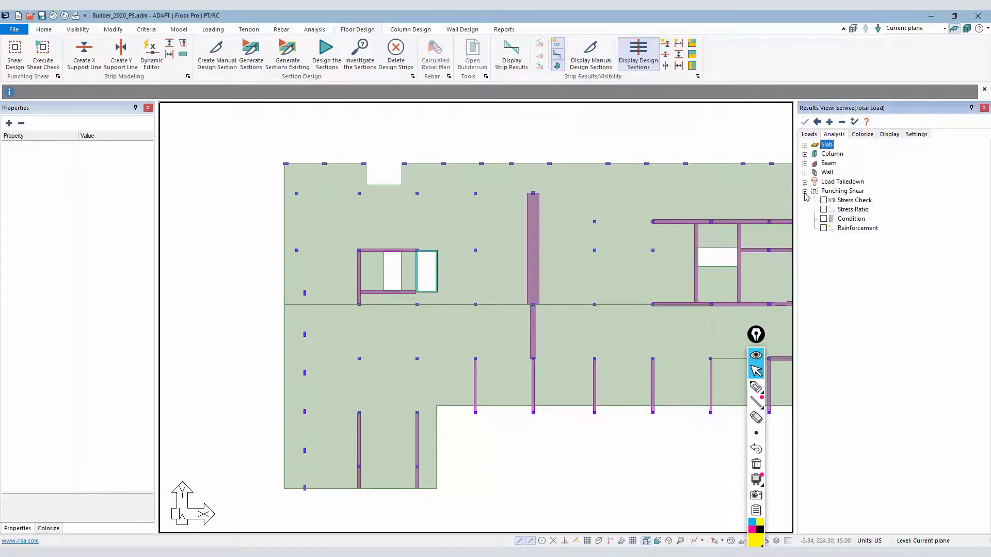
Set the results to the Envelope Strength combination and display the punching shear Stress Check on the plan
click(807, 135)
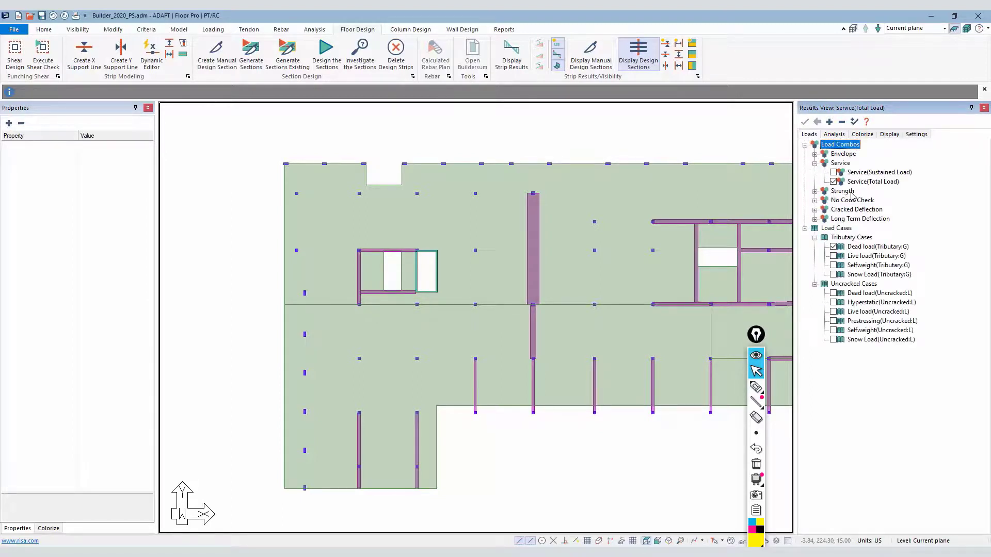
click(815, 192)
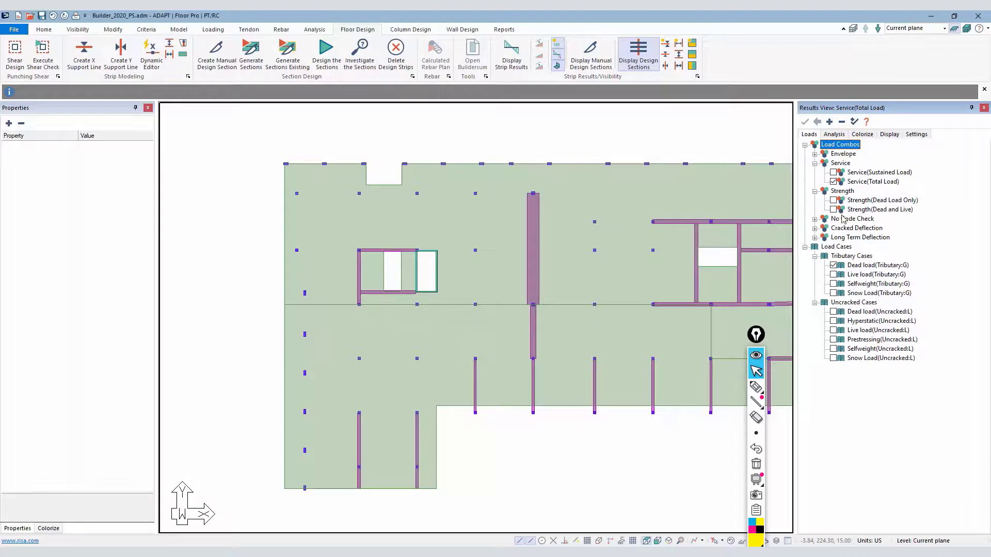
click(815, 154)
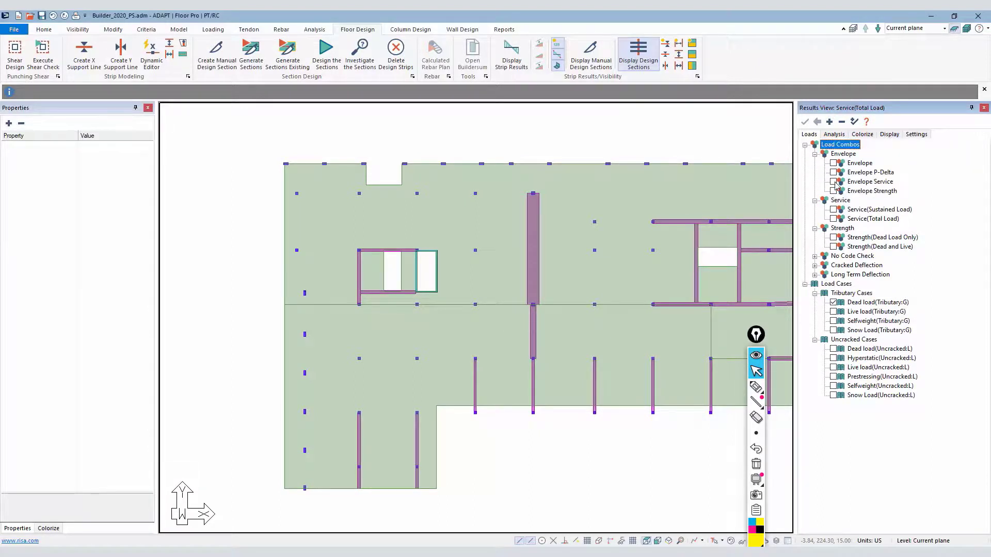
click(834, 190)
click(835, 135)
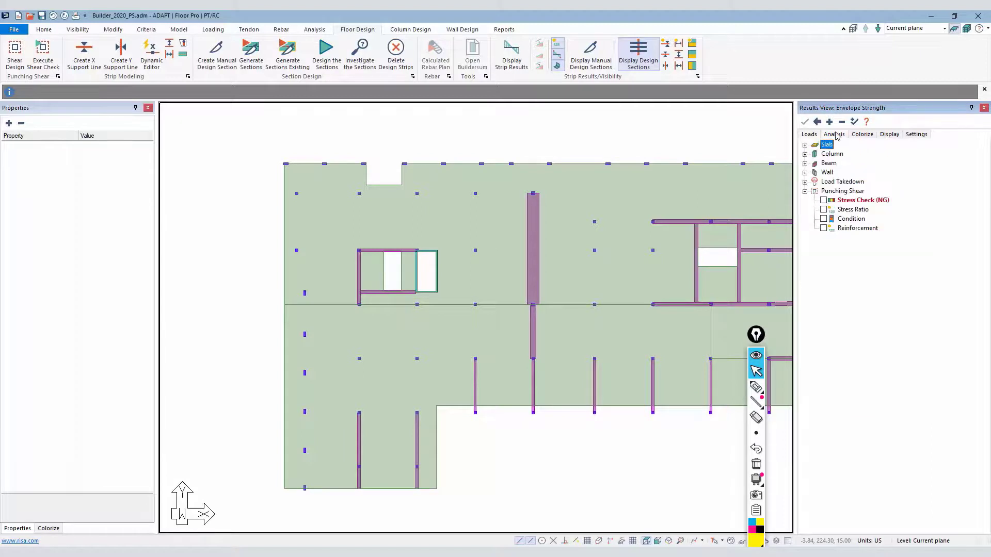
click(824, 200)
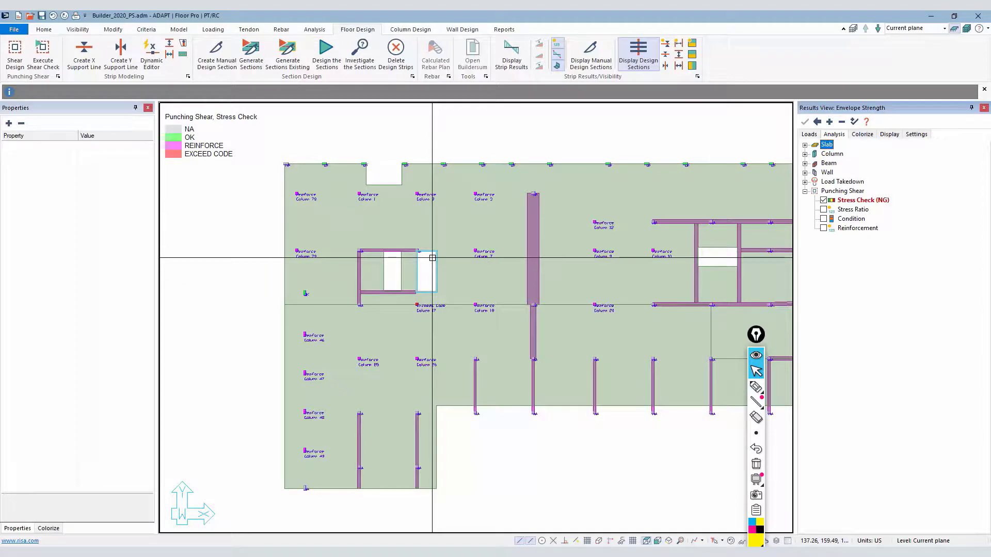
Display the punching shear Stress Ratio results and examine the SR_r and SR_s labels at Column 2
click(824, 209)
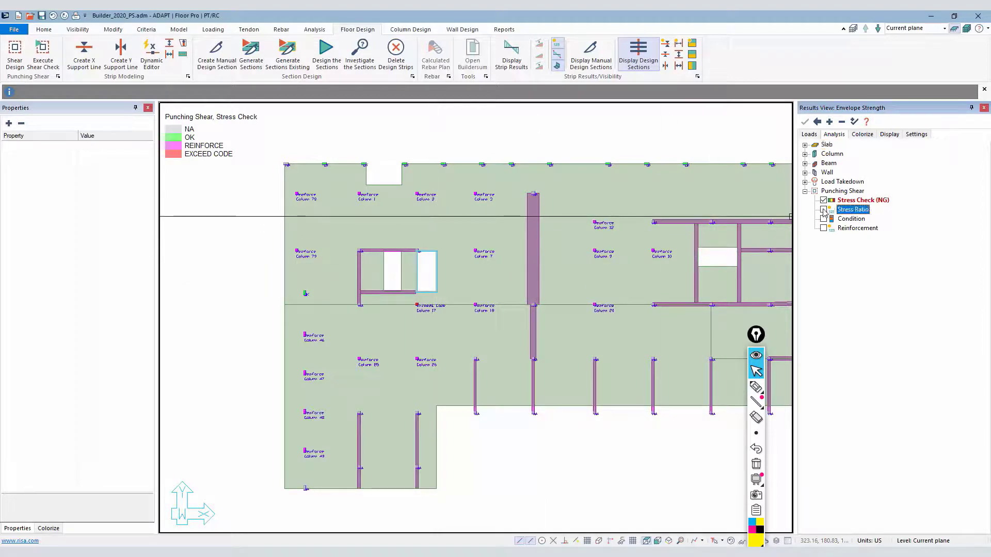
scroll(433, 236, up, 5)
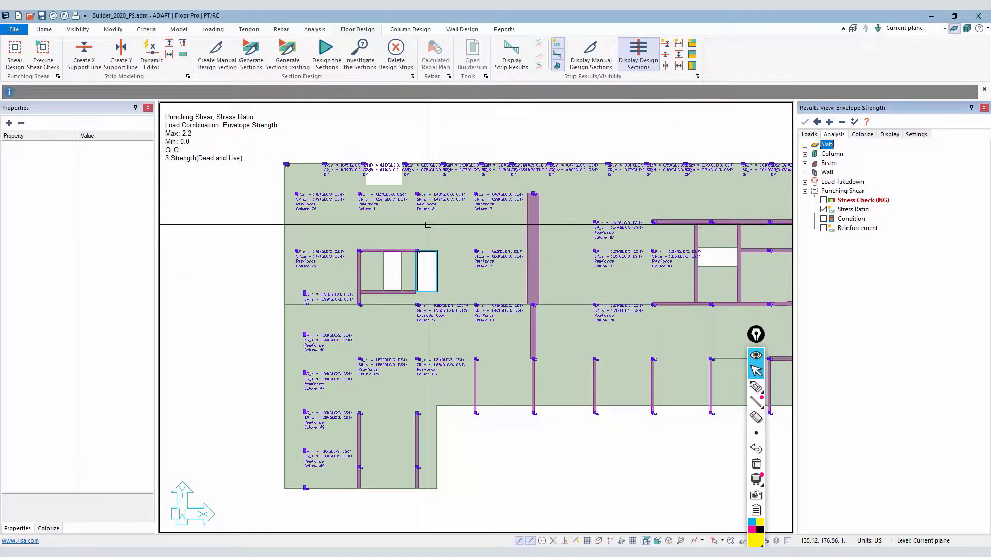
scroll(438, 175, up, 4)
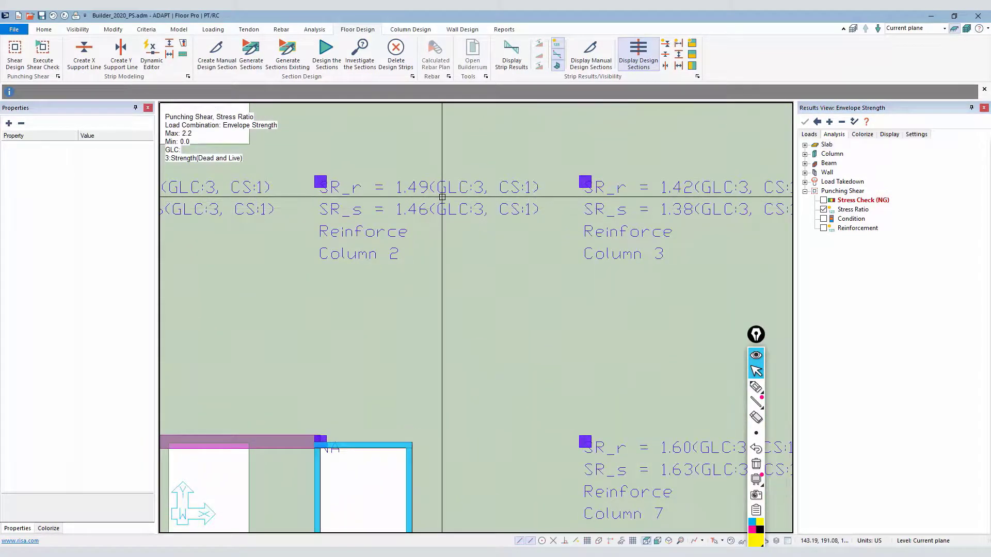
scroll(449, 187, up, 1)
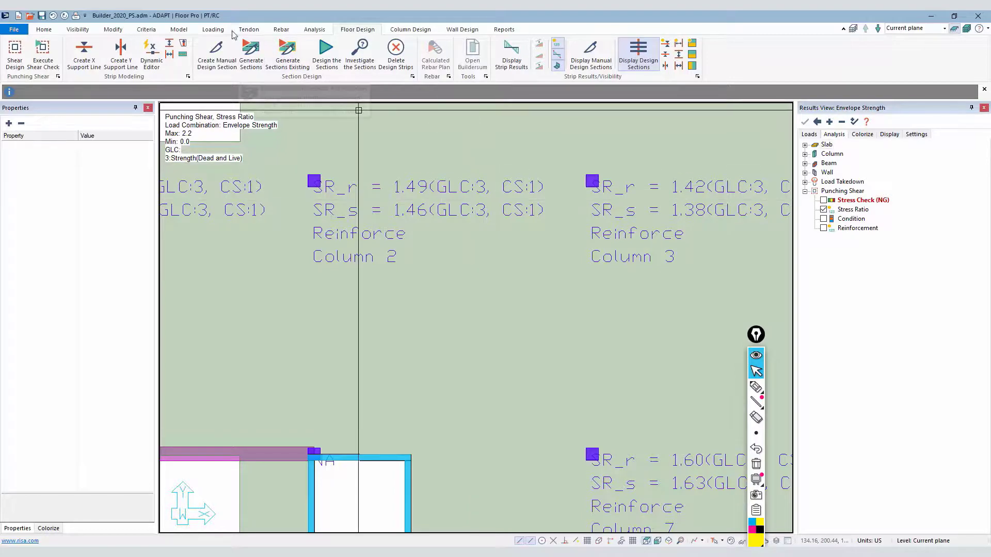
Review the load combination definitions and close them without changes
click(213, 30)
click(39, 60)
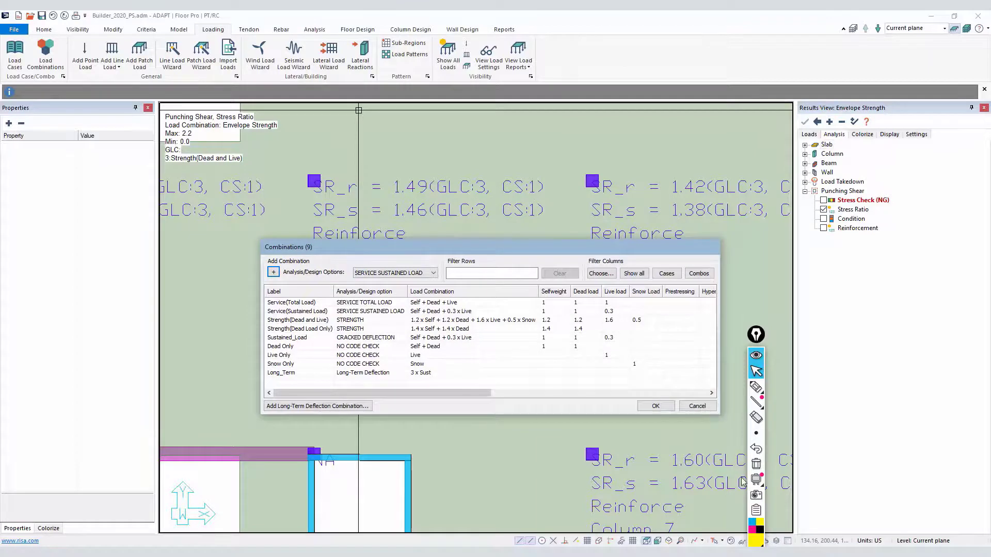
click(690, 408)
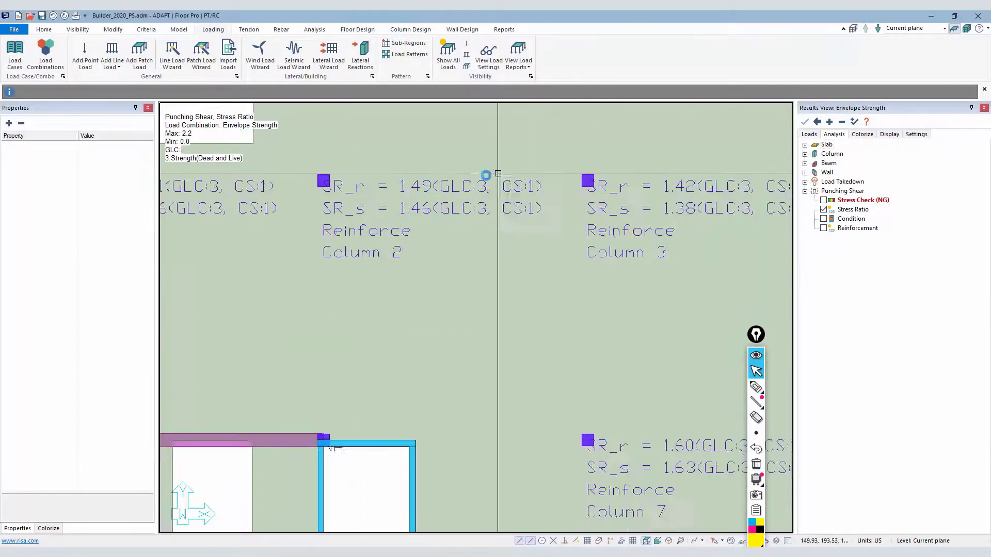
Draw a small yellow pen box around Column 2 to mark its critical section
scroll(457, 207, down, 2)
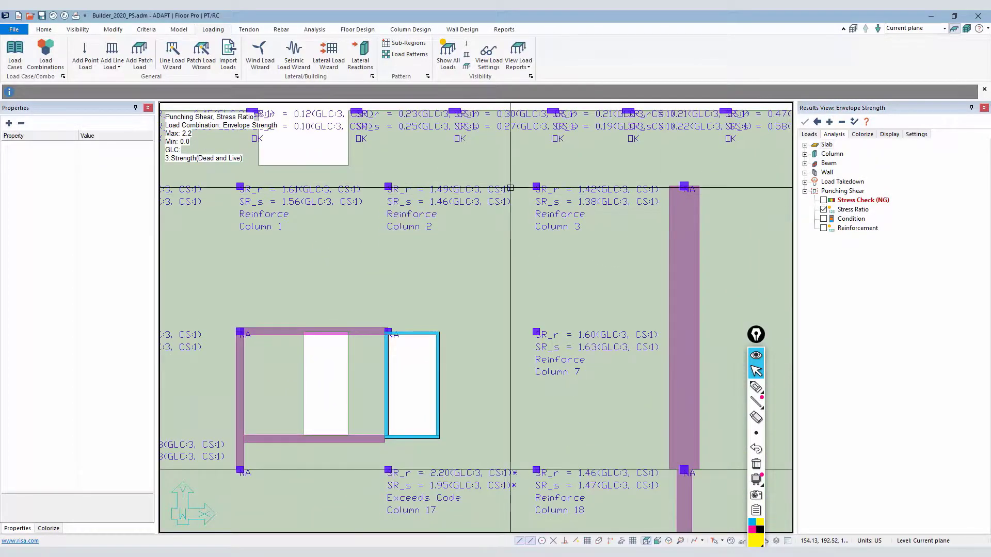
scroll(375, 191, up, 2)
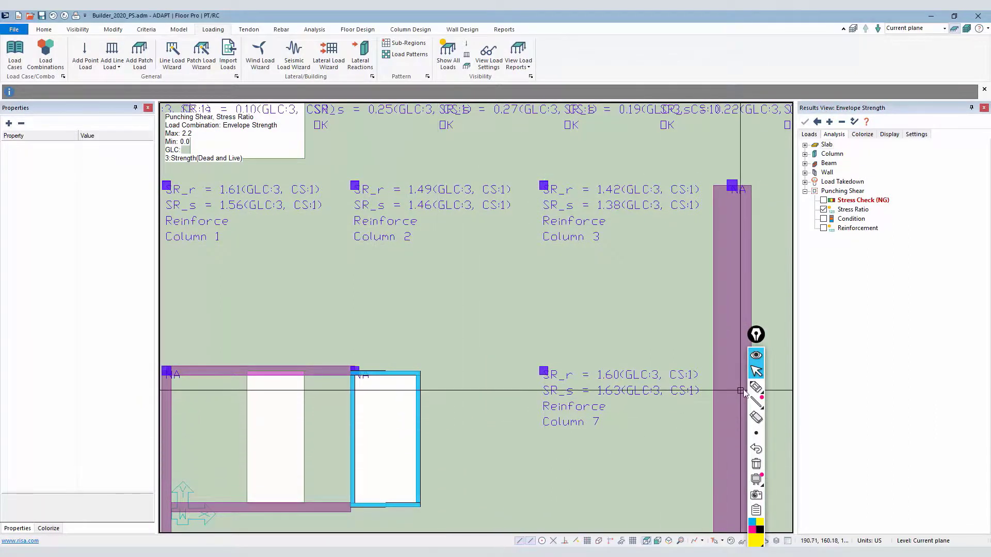
mouse_move(754, 390)
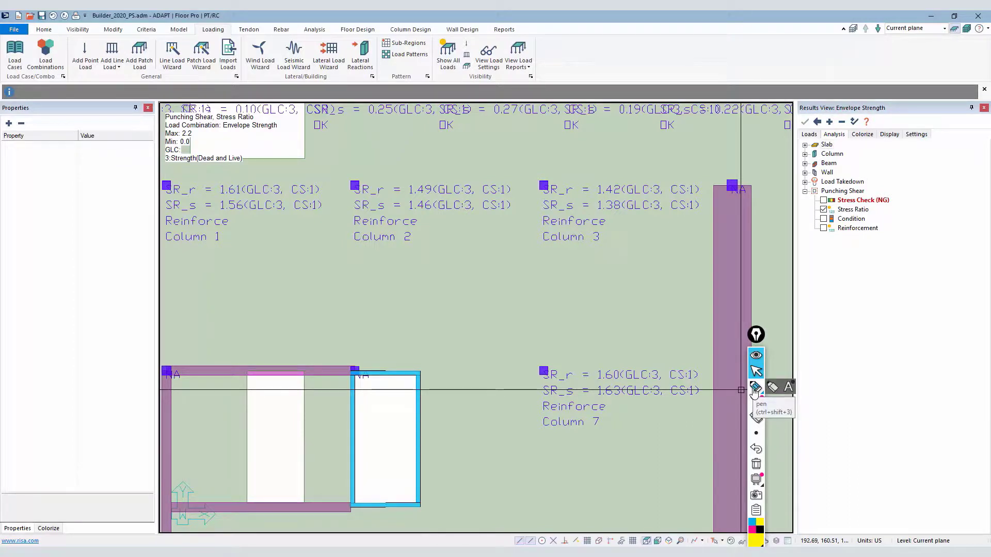
click(755, 388)
mouse_move(342, 176)
mouse_down()
mouse_move(362, 176)
mouse_move(365, 199)
mouse_move(345, 202)
mouse_move(351, 180)
mouse_up()
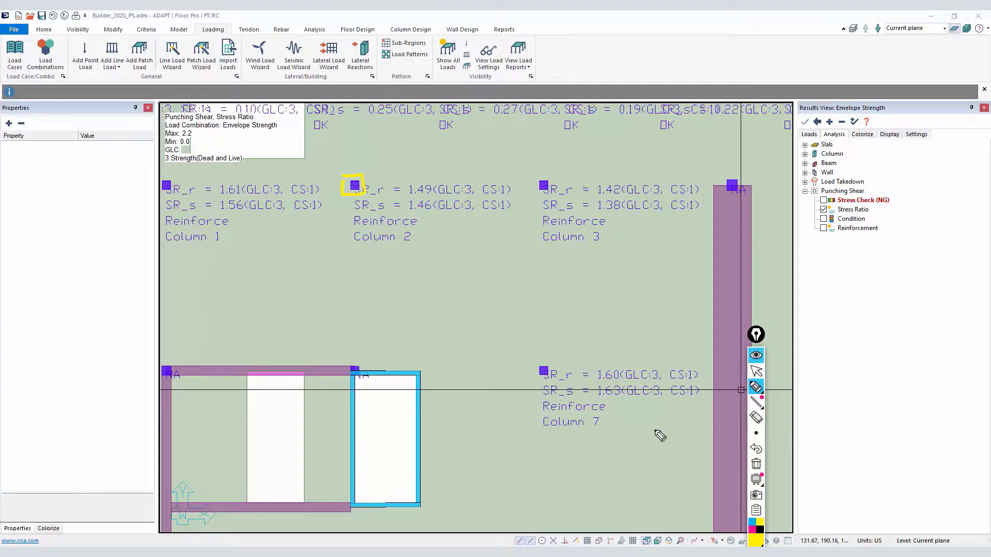
Draw a larger magenta box around Column 2, underline its two CS:1 labels, and clear all annotations
click(753, 529)
mouse_move(336, 169)
mouse_down()
mouse_move(370, 169)
mouse_move(373, 201)
mouse_move(342, 202)
mouse_move(340, 169)
mouse_up()
mouse_move(482, 195)
mouse_down()
mouse_move(511, 195)
mouse_move(505, 210)
mouse_up()
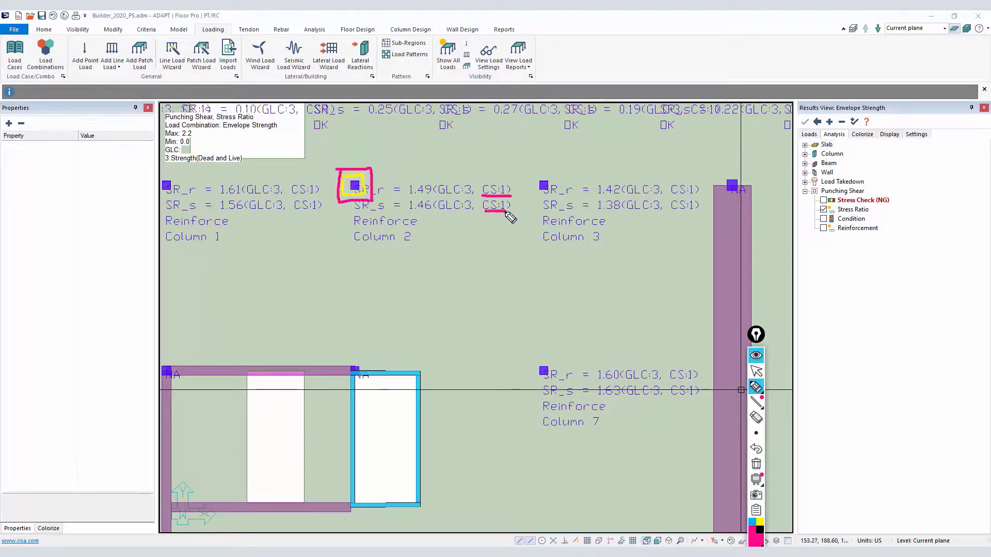
click(756, 371)
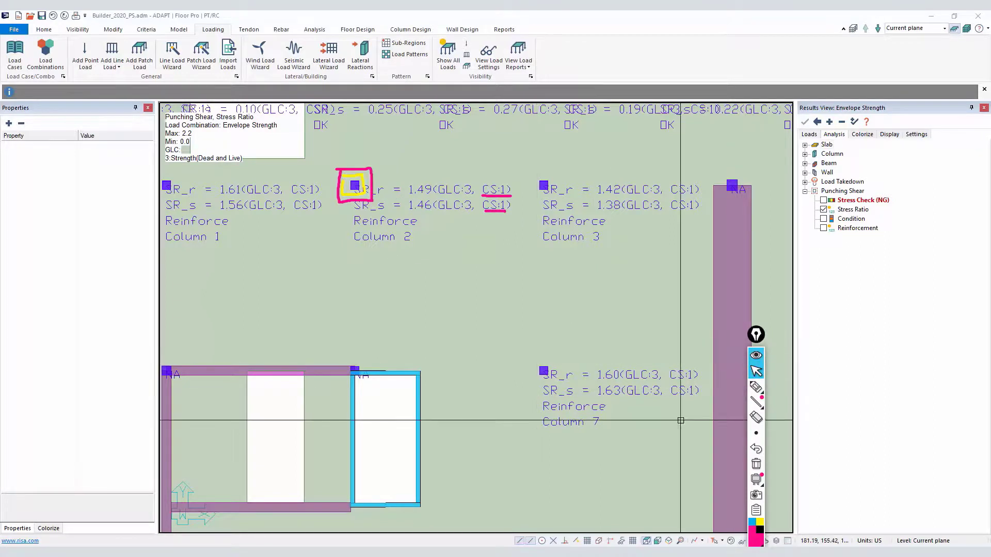
click(756, 464)
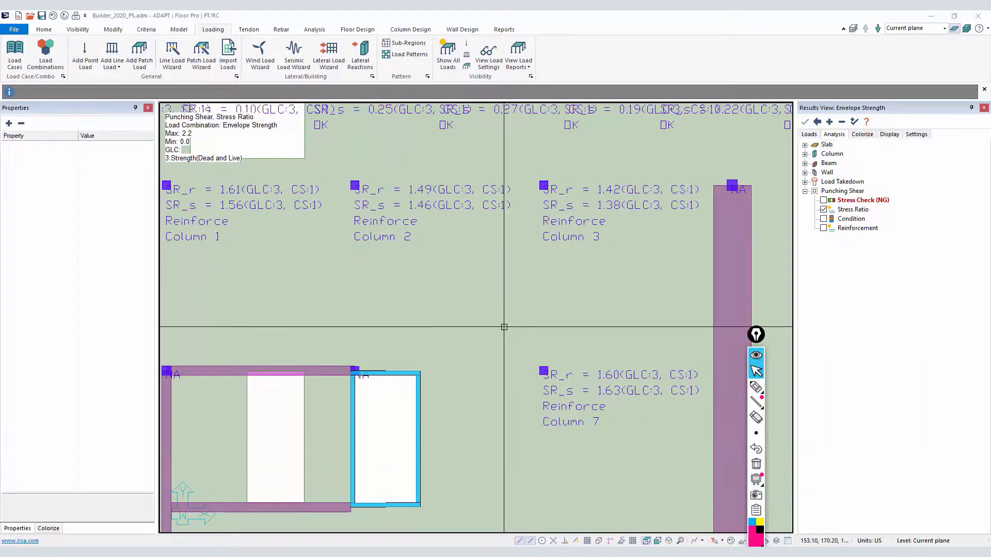
Display the punching shear Condition results and examine the critical section at Column 2
click(823, 219)
scroll(350, 171, up, 1)
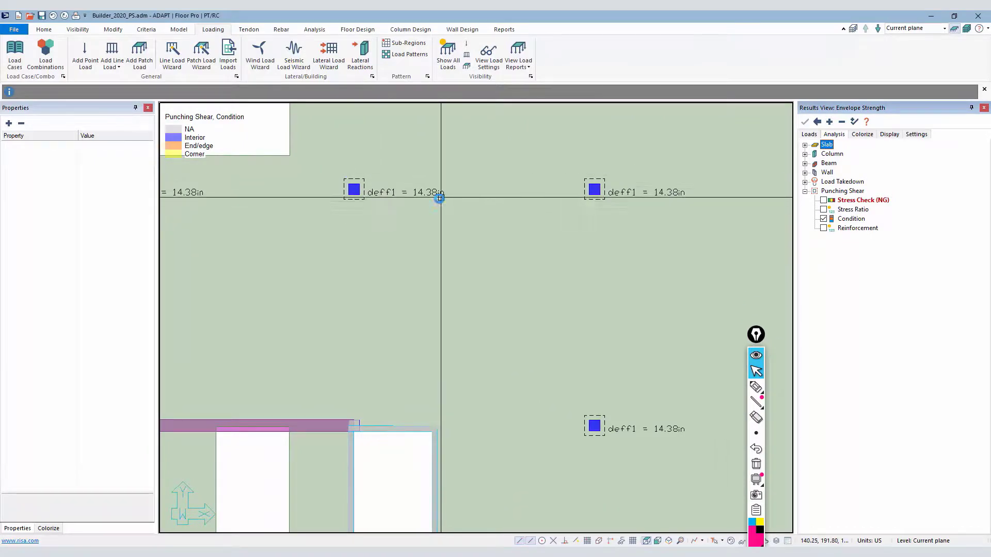
Review the effective depth labels at the surrounding interior columns and display the punching shear Reinforcement results
scroll(439, 198, down, 1)
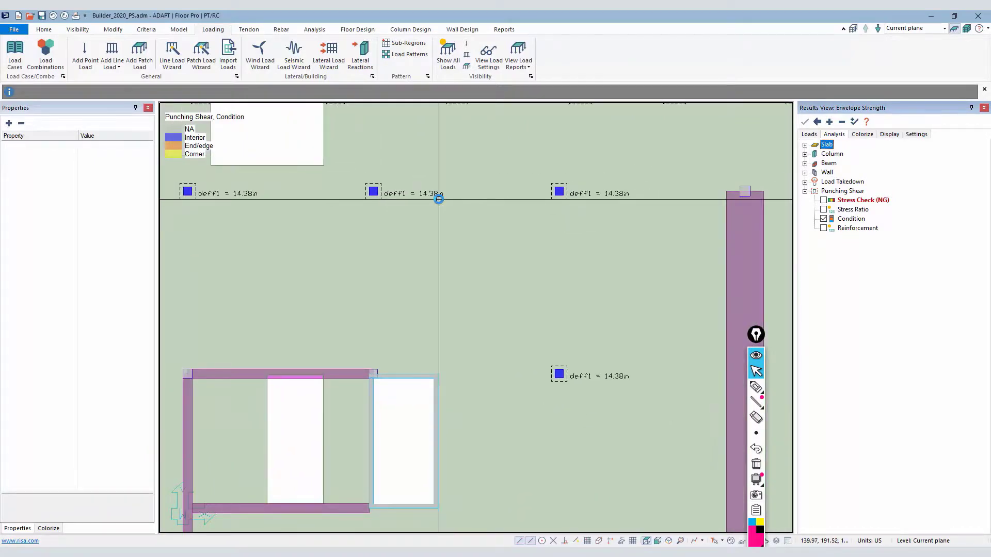
scroll(438, 200, down, 2)
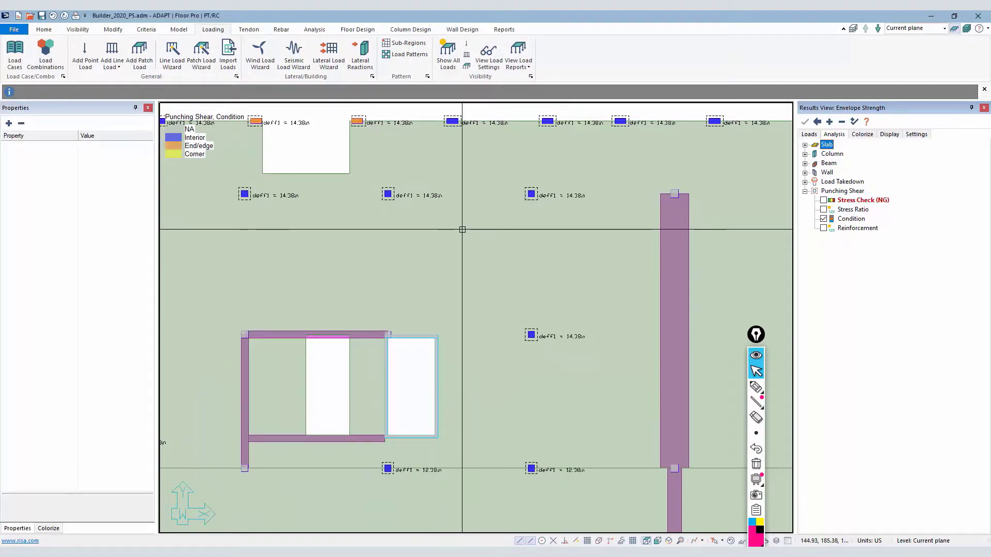
scroll(379, 188, up, 2)
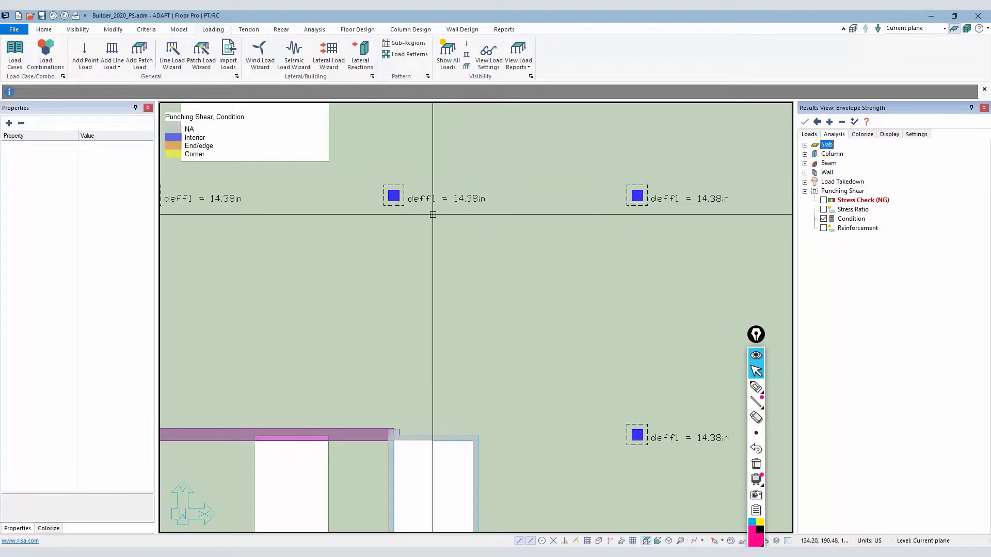
click(824, 228)
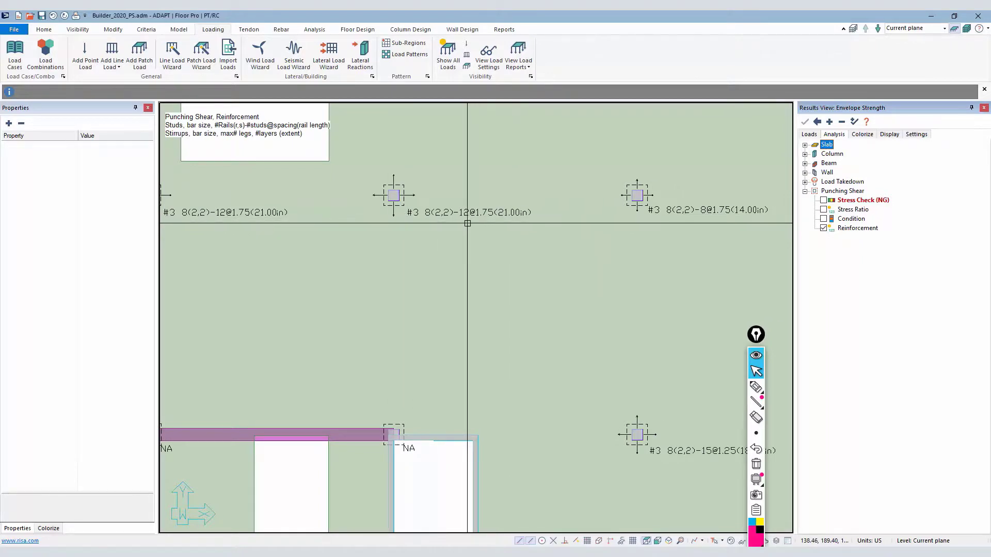
Go back through the punching shear Condition and Stress Ratio results and display the Stress Check for the columns across the slab
click(824, 219)
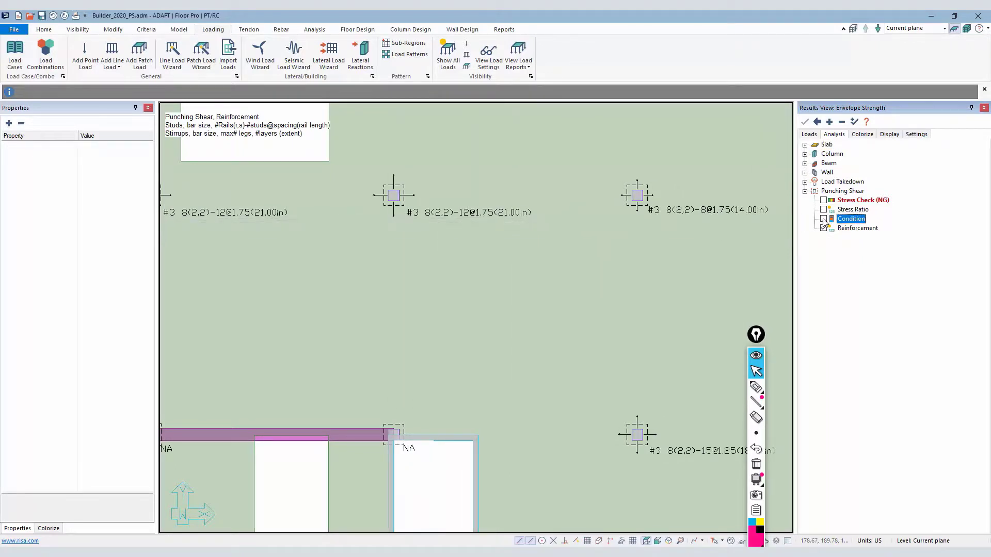
click(824, 209)
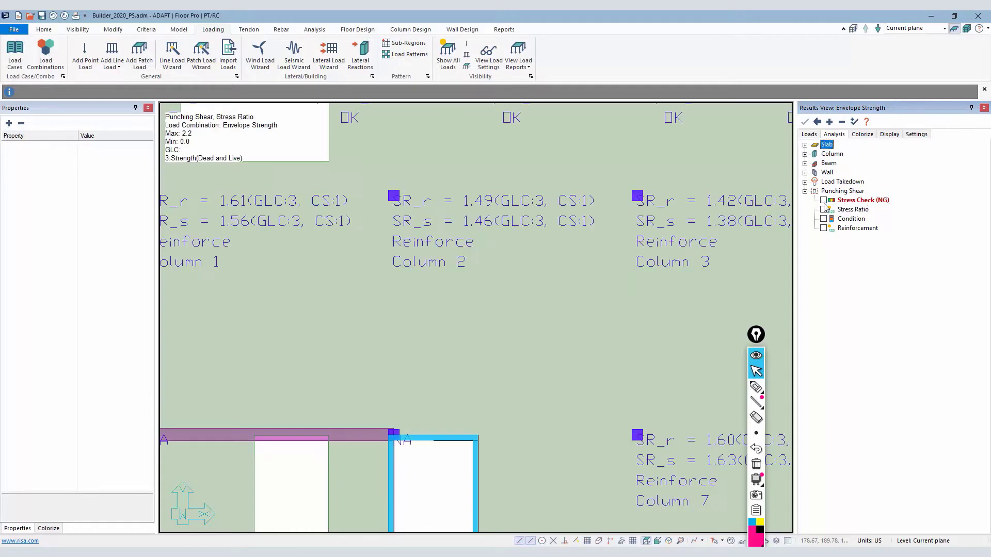
click(824, 200)
scroll(389, 259, down, 2)
scroll(388, 260, down, 3)
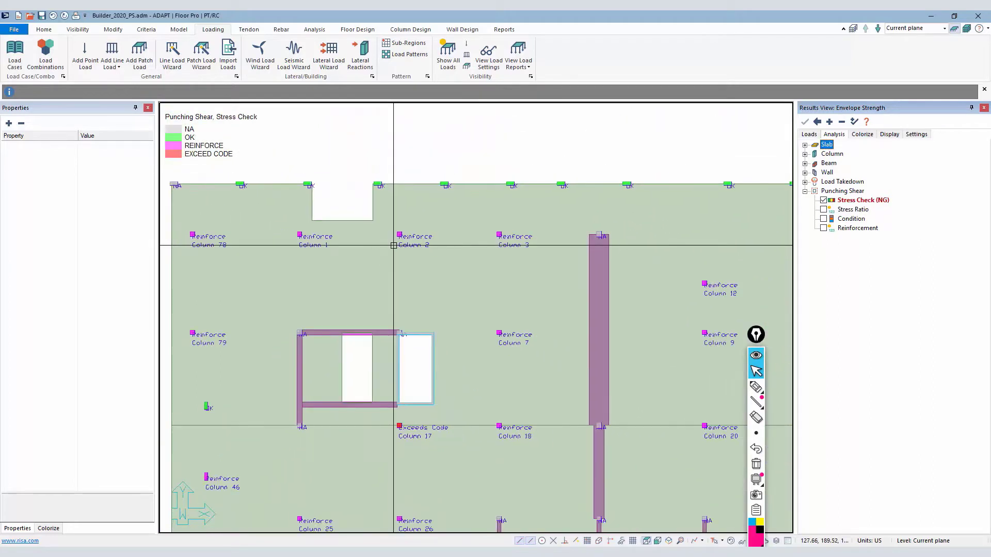